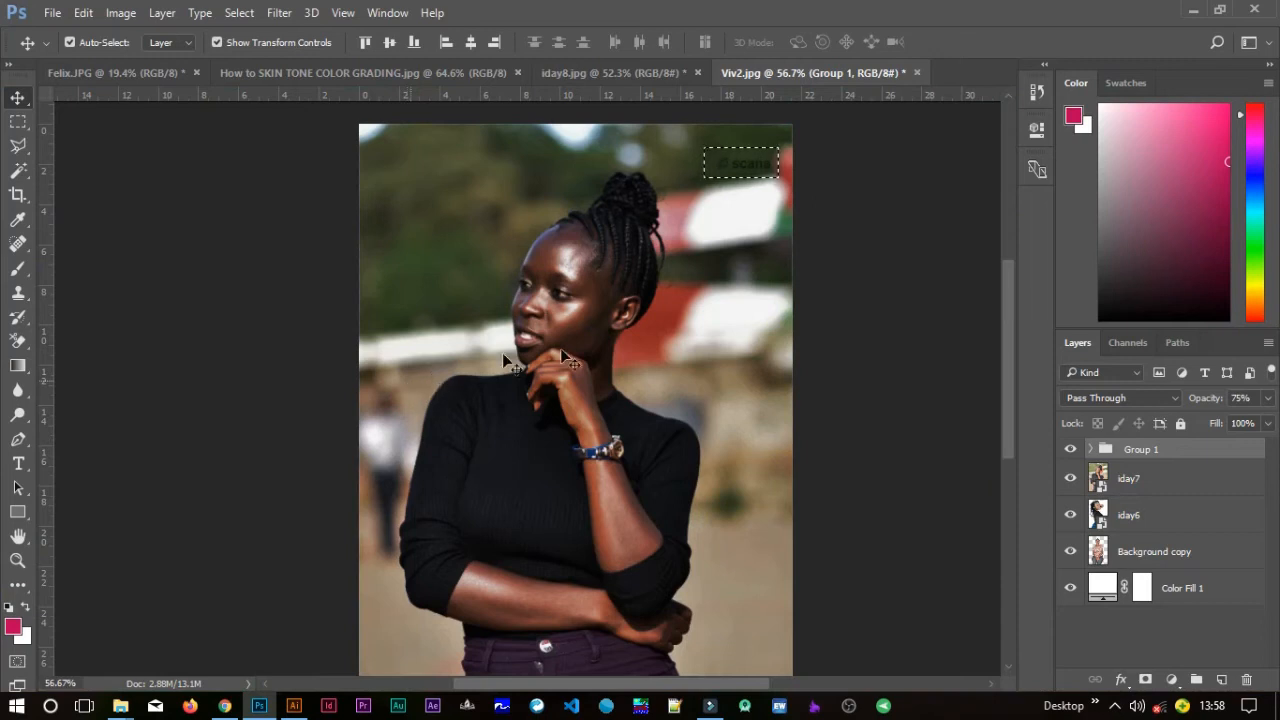
# Deselect, and toggle the visibility of Group 1 and the photo layers to compare the graded images.
pyautogui.press('ctrl')
pyautogui.hotkey('ctrl', 'd')
pyautogui.click(1071, 480)
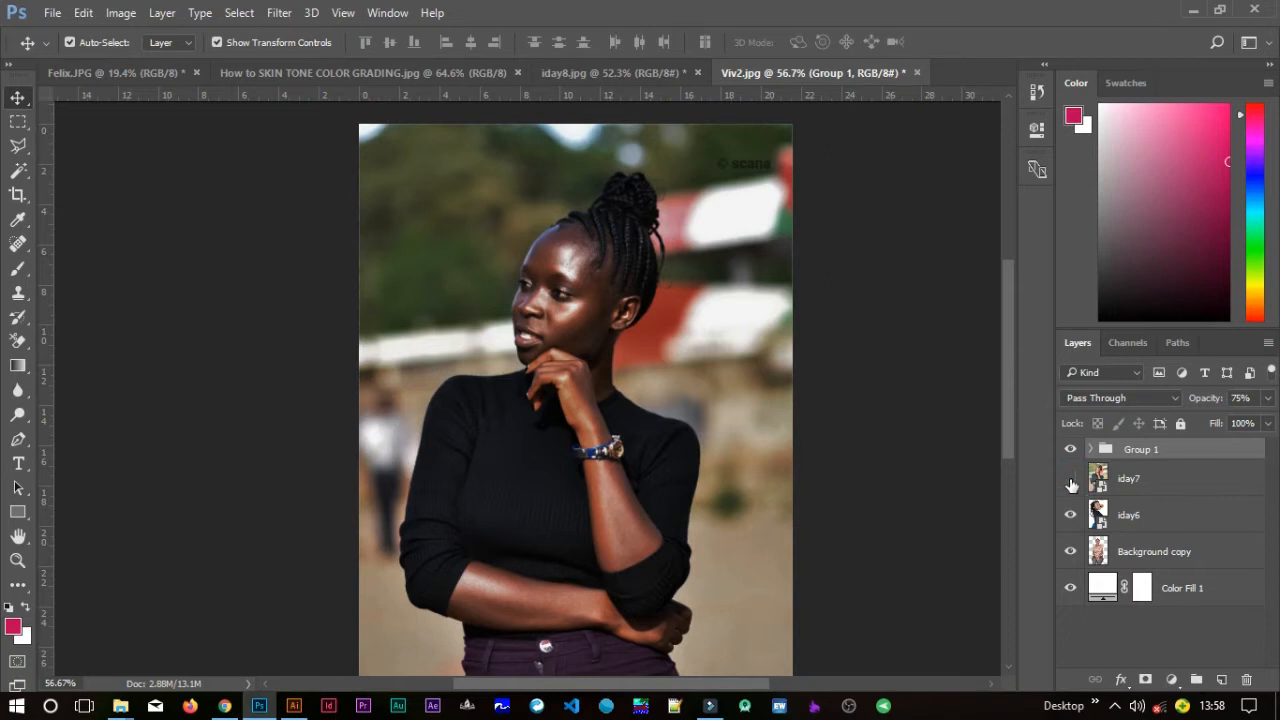
pyautogui.click(1070, 478)
pyautogui.click(1070, 450)
pyautogui.click(1070, 450)
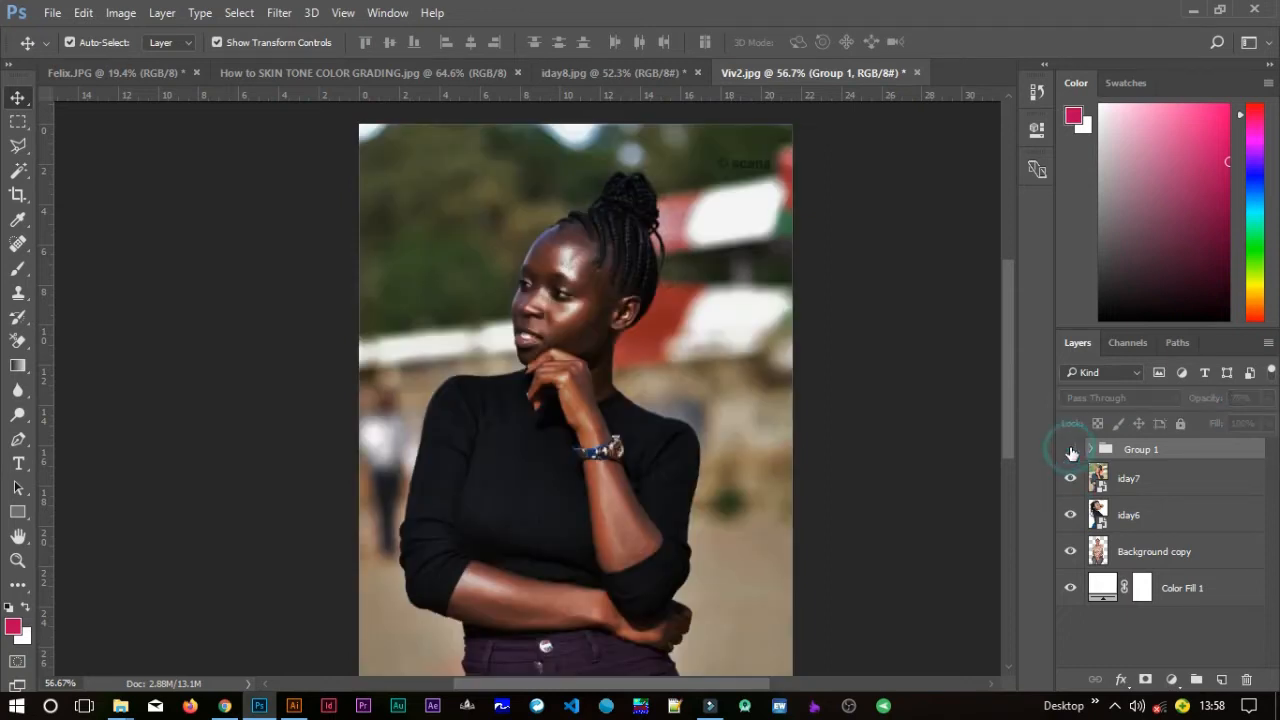
pyautogui.click(1071, 450)
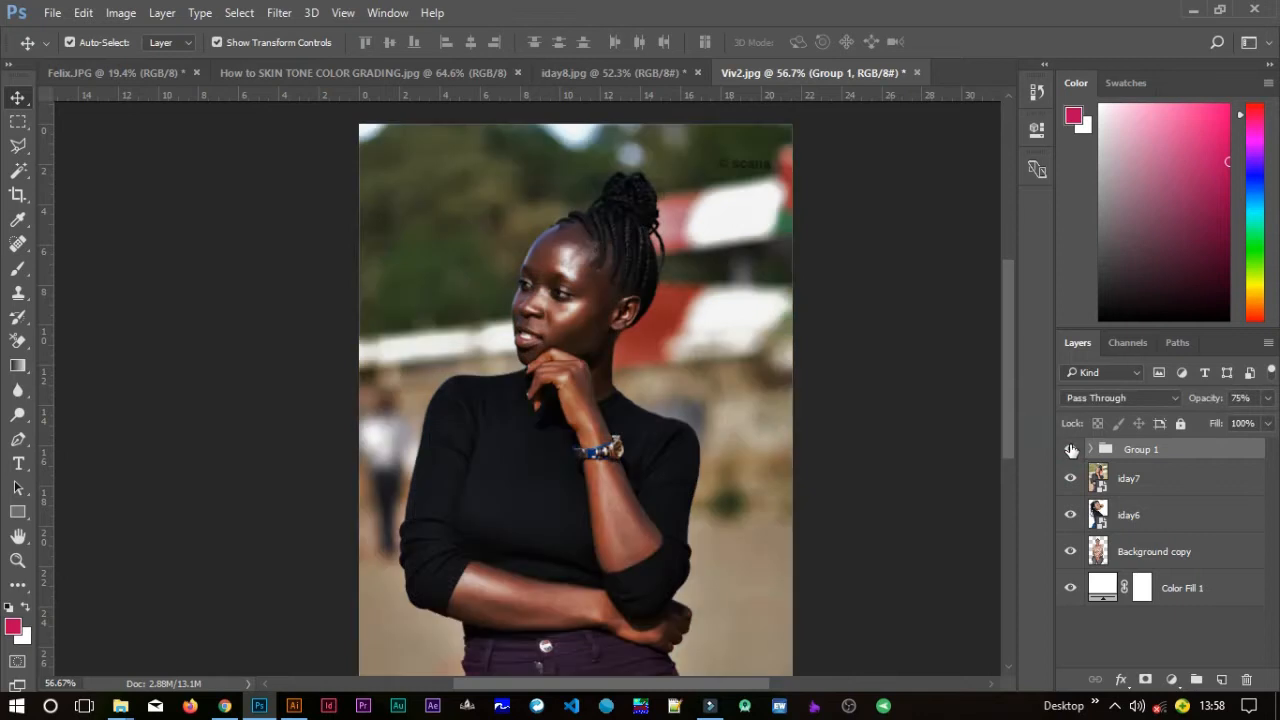
pyautogui.click(1073, 479)
pyautogui.click(1070, 450)
pyautogui.click(1070, 452)
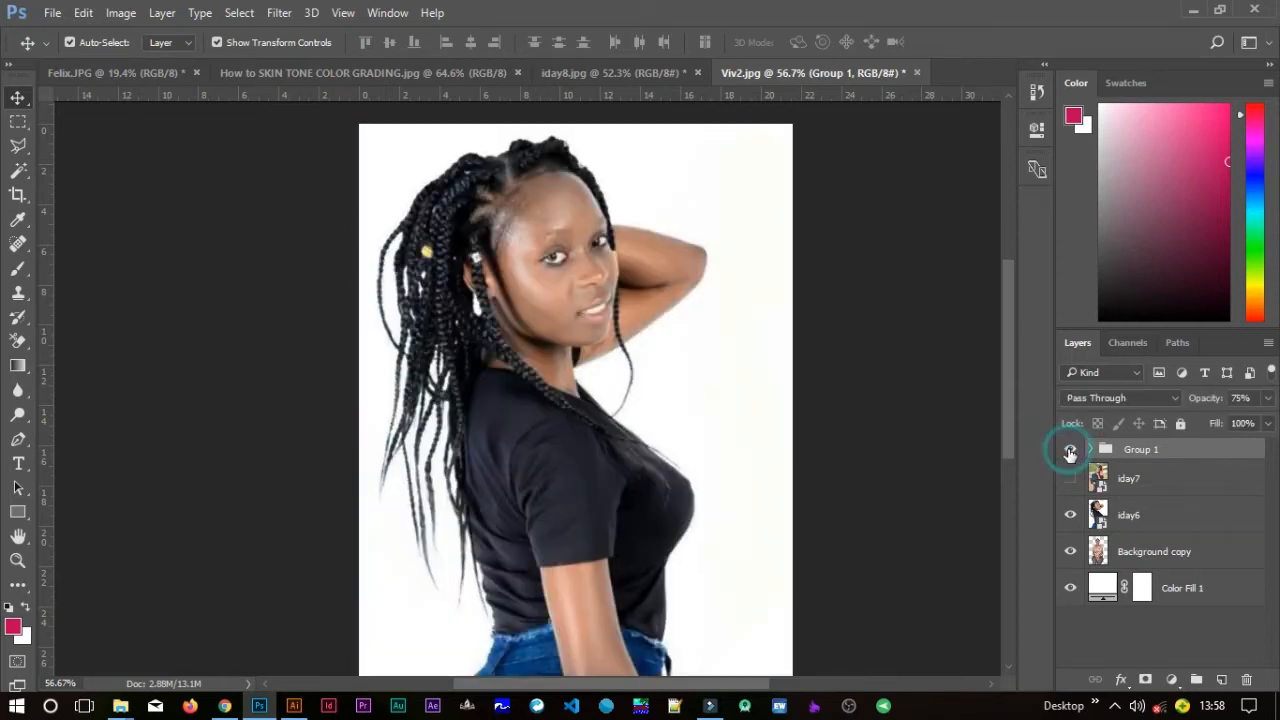
pyautogui.click(1070, 514)
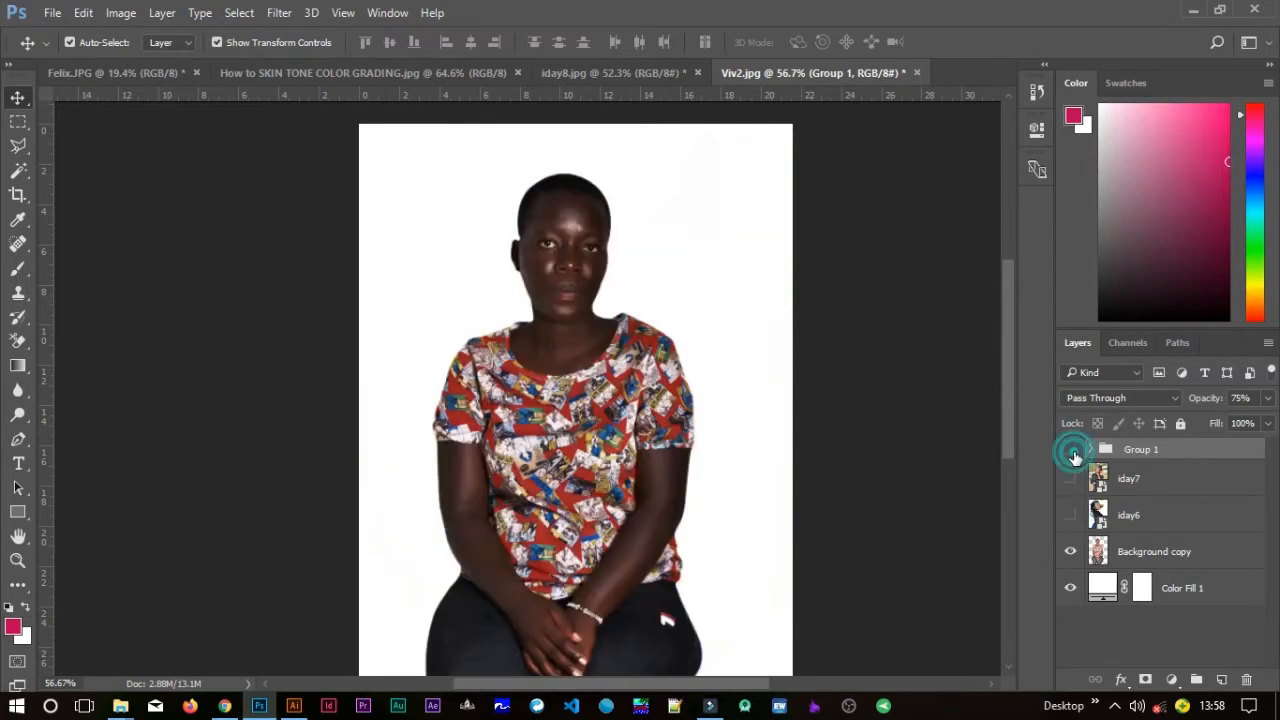
pyautogui.click(1072, 452)
pyautogui.click(1072, 452)
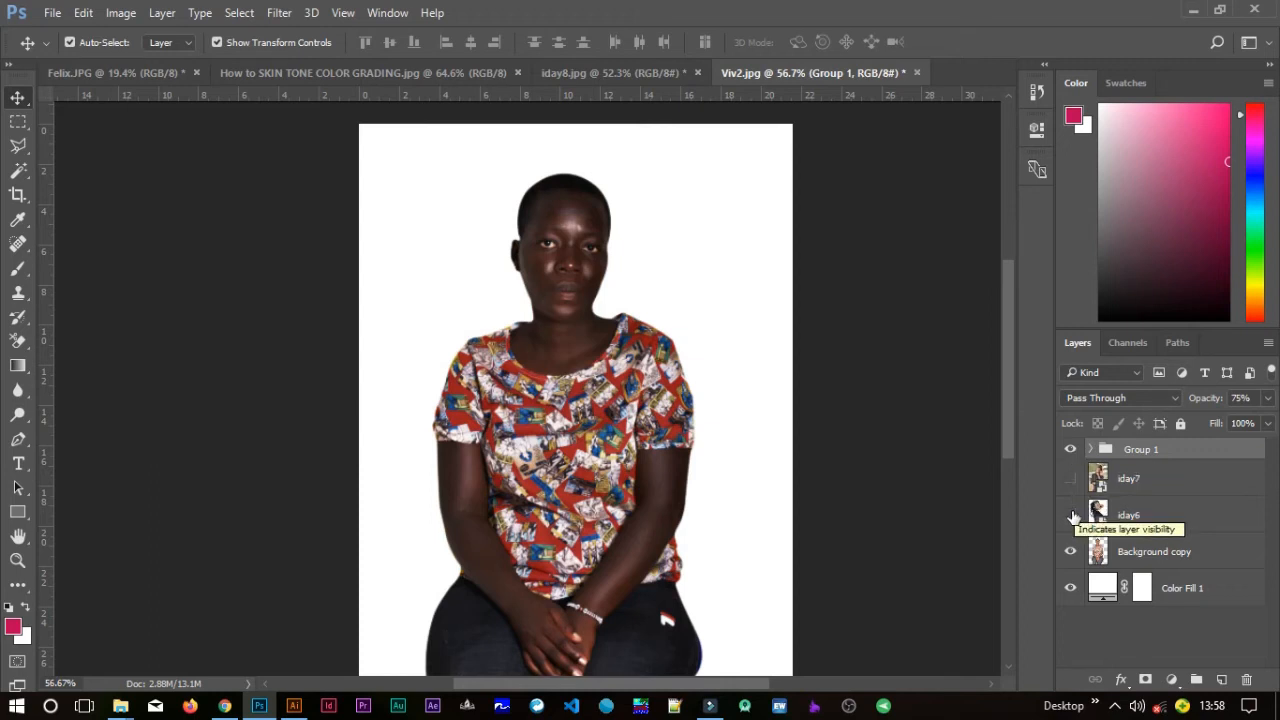
pyautogui.click(1071, 514)
pyautogui.click(1071, 478)
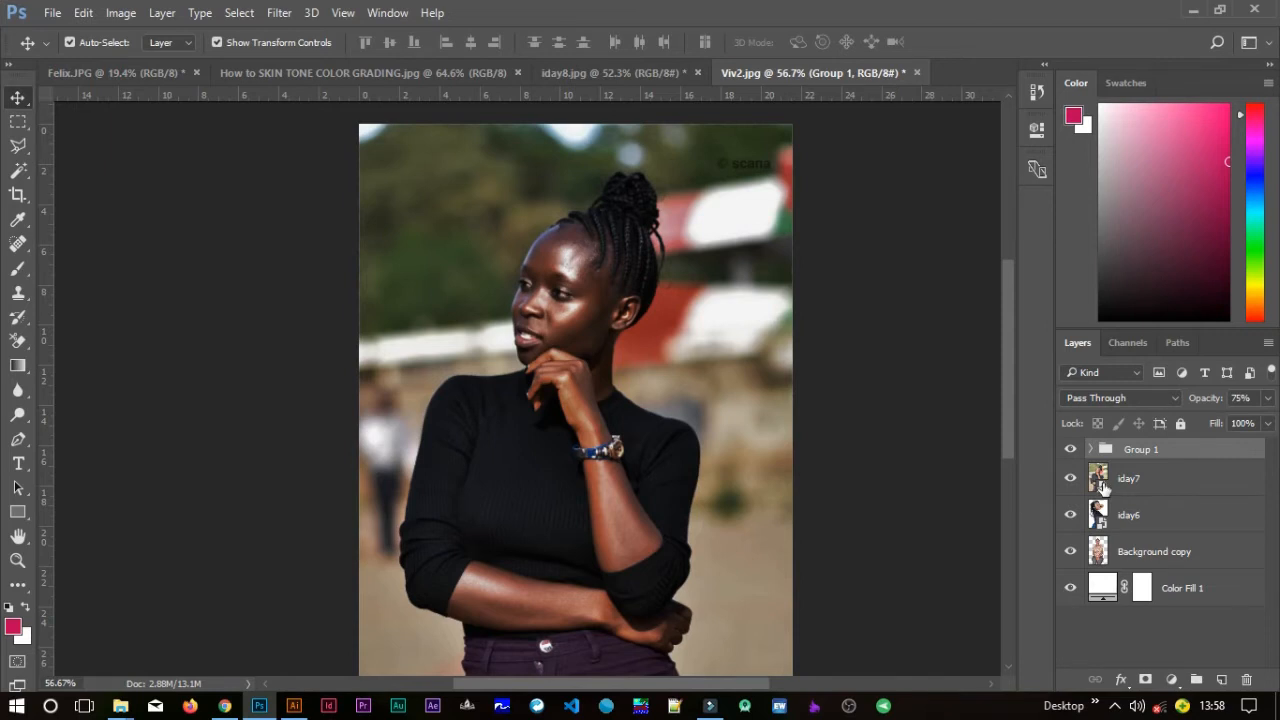
# Hide the iday7 and iday6 layers and move the Background copy layer above them in the stack.
pyautogui.click(1070, 478)
pyautogui.click(1070, 514)
pyautogui.moveTo(1140, 562); pyautogui.dragTo(1138, 472)
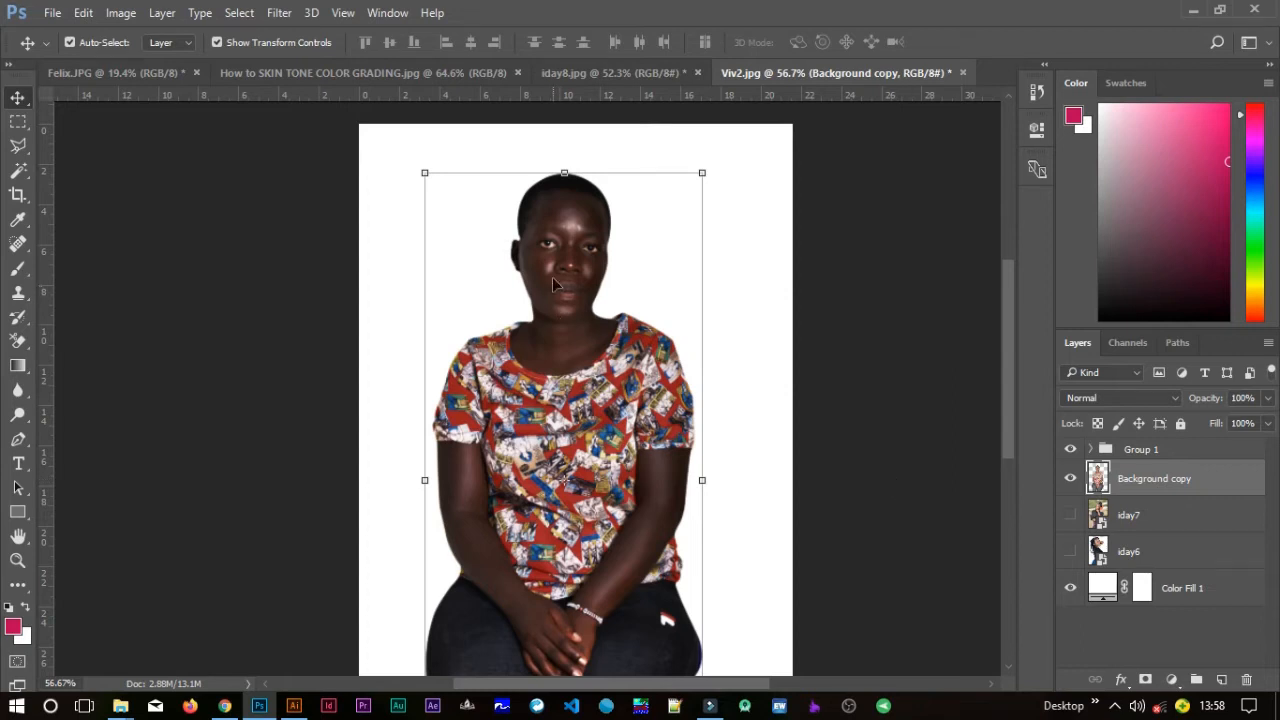
# Shift the Background copy portrait downward on the canvas.
pyautogui.scroll(3, 555, 284)
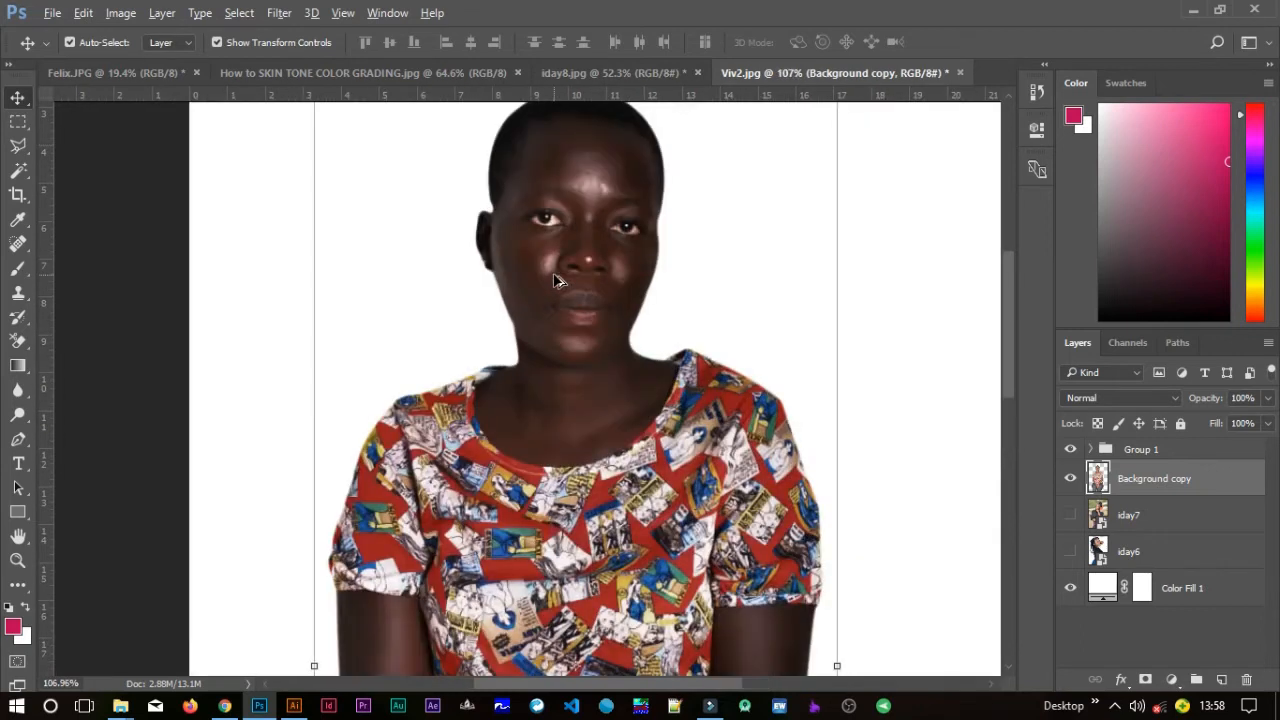
pyautogui.moveTo(617, 268); pyautogui.dragTo(609, 344)
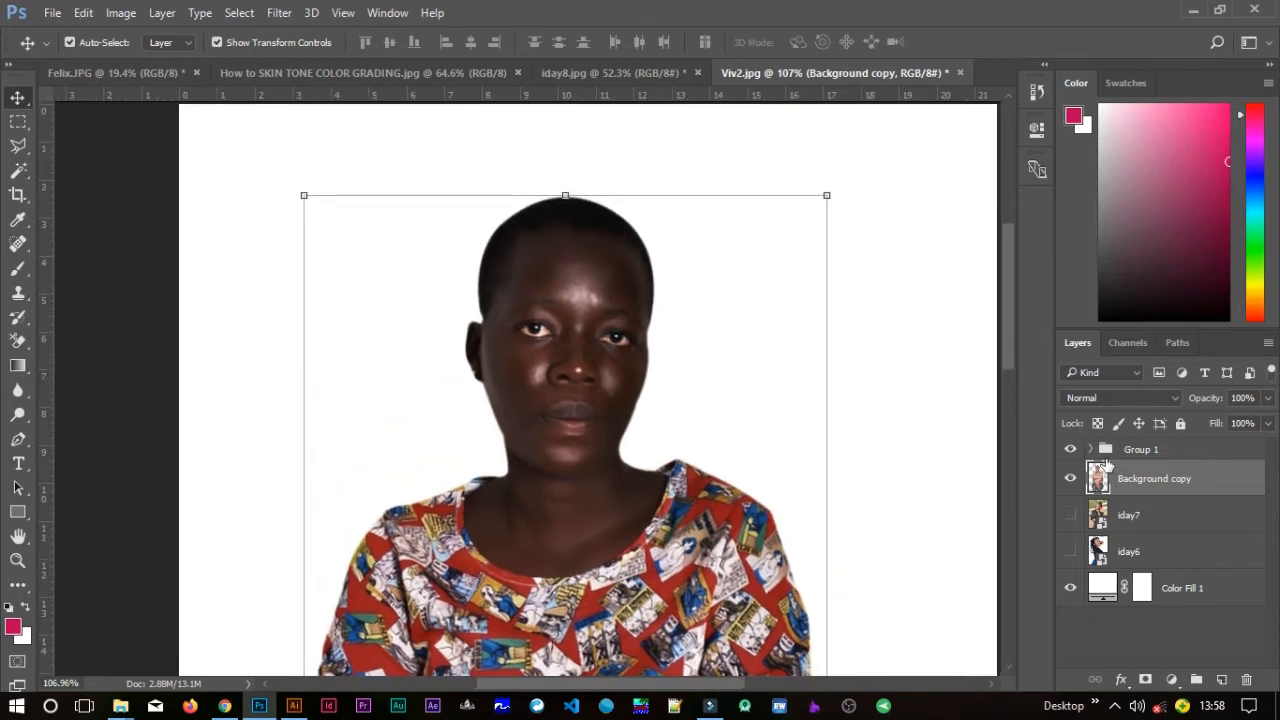
# Delete Group 1 and duplicate the Background copy layer, hiding the original copy.
pyautogui.moveTo(1125, 440); pyautogui.dragTo(1247, 679)
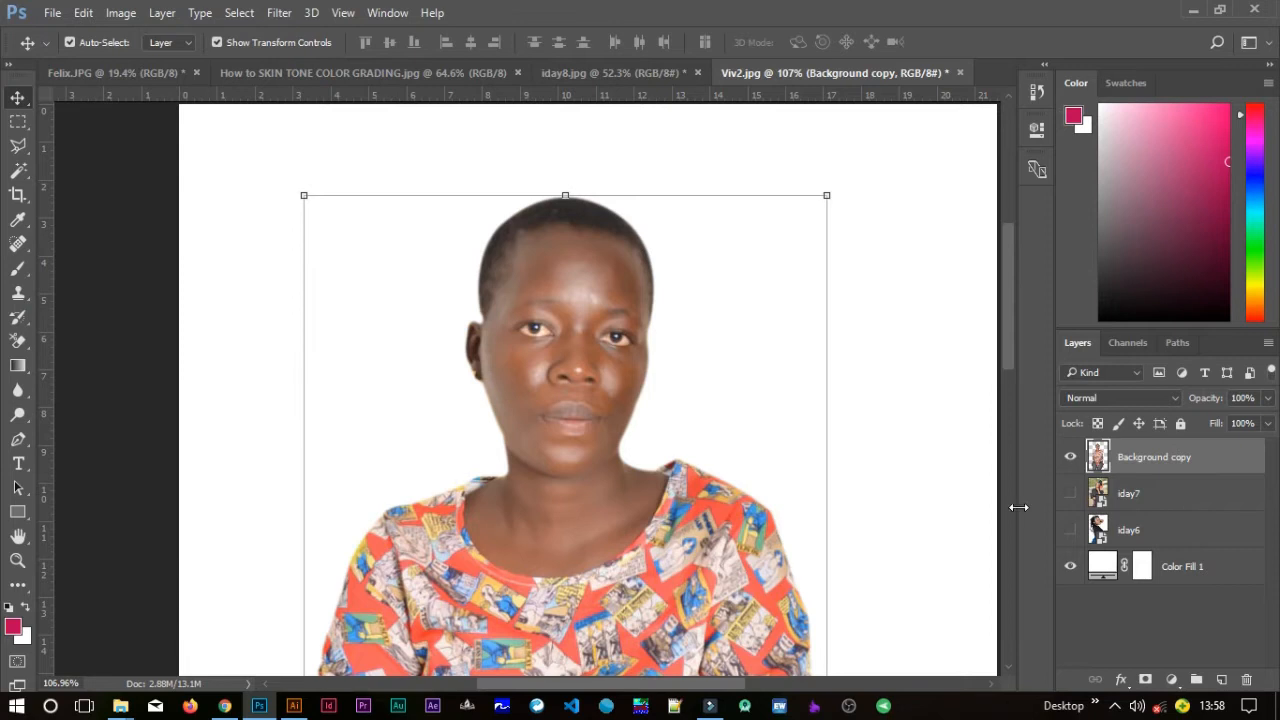
pyautogui.moveTo(1164, 456); pyautogui.dragTo(1222, 681)
pyautogui.click(1071, 488)
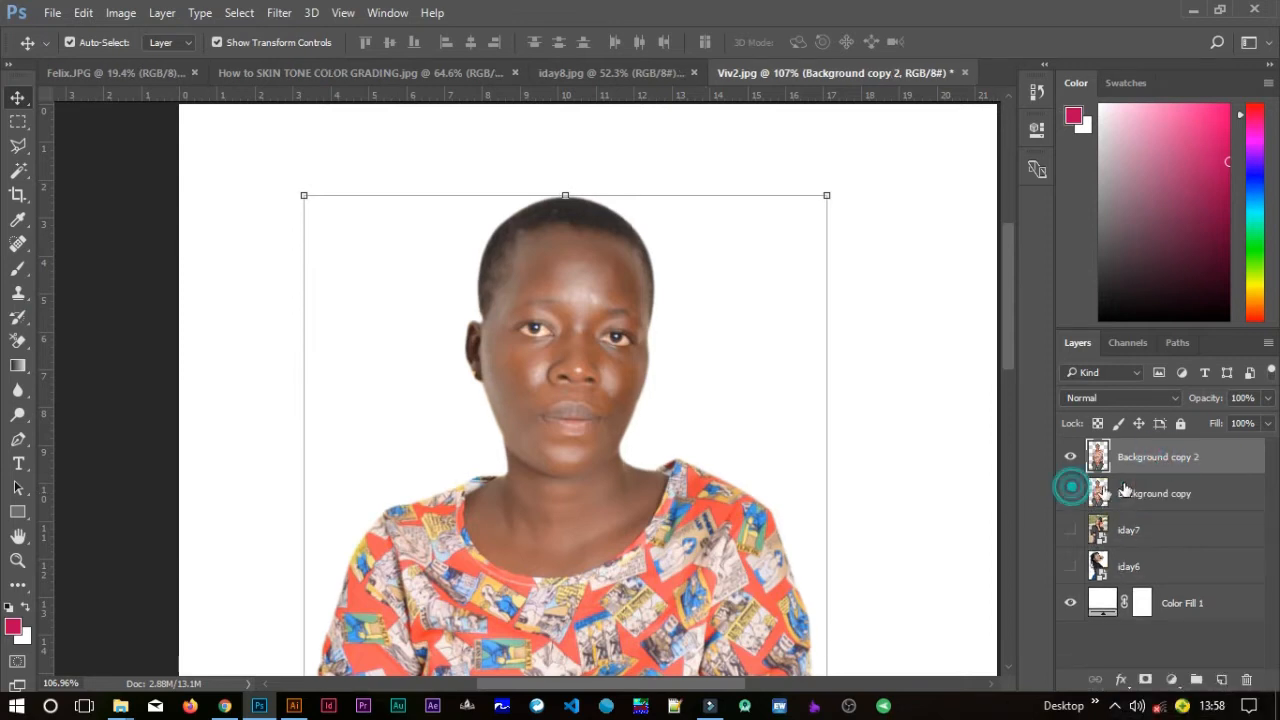
# Rename the duplicated layer with the subject's name.
pyautogui.doubleClick(1130, 455)
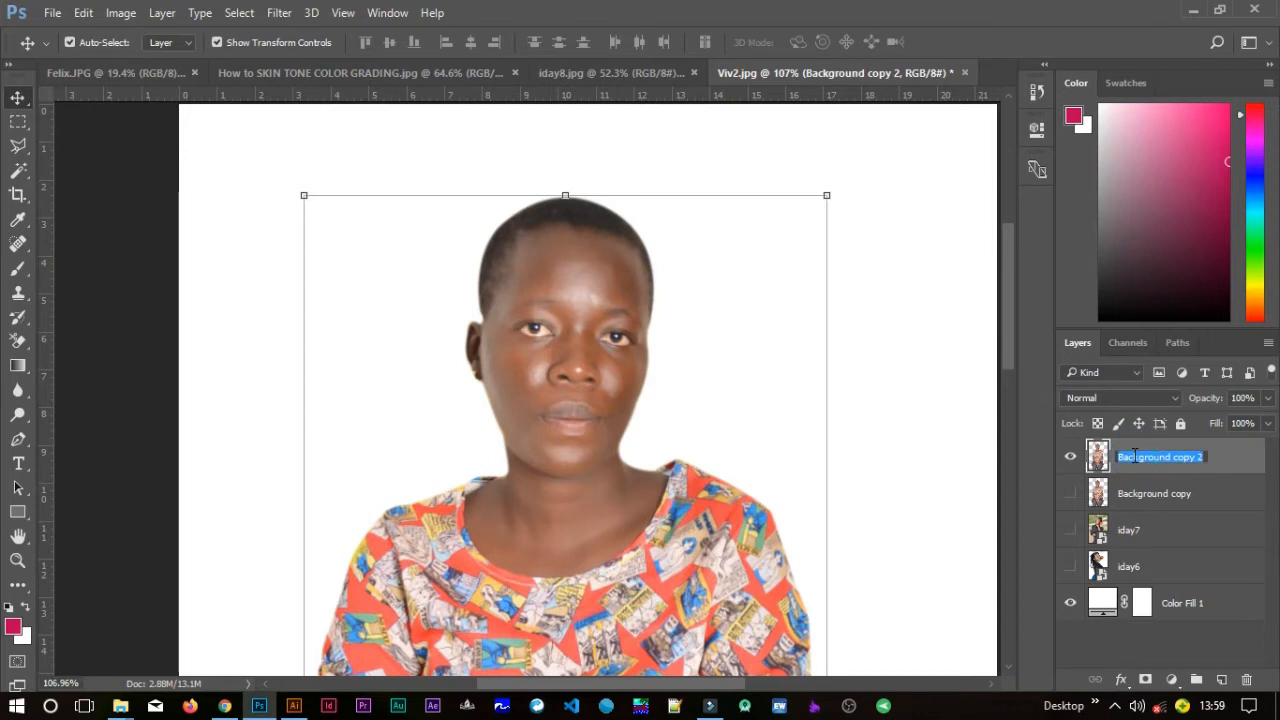
pyautogui.write('Vivian')
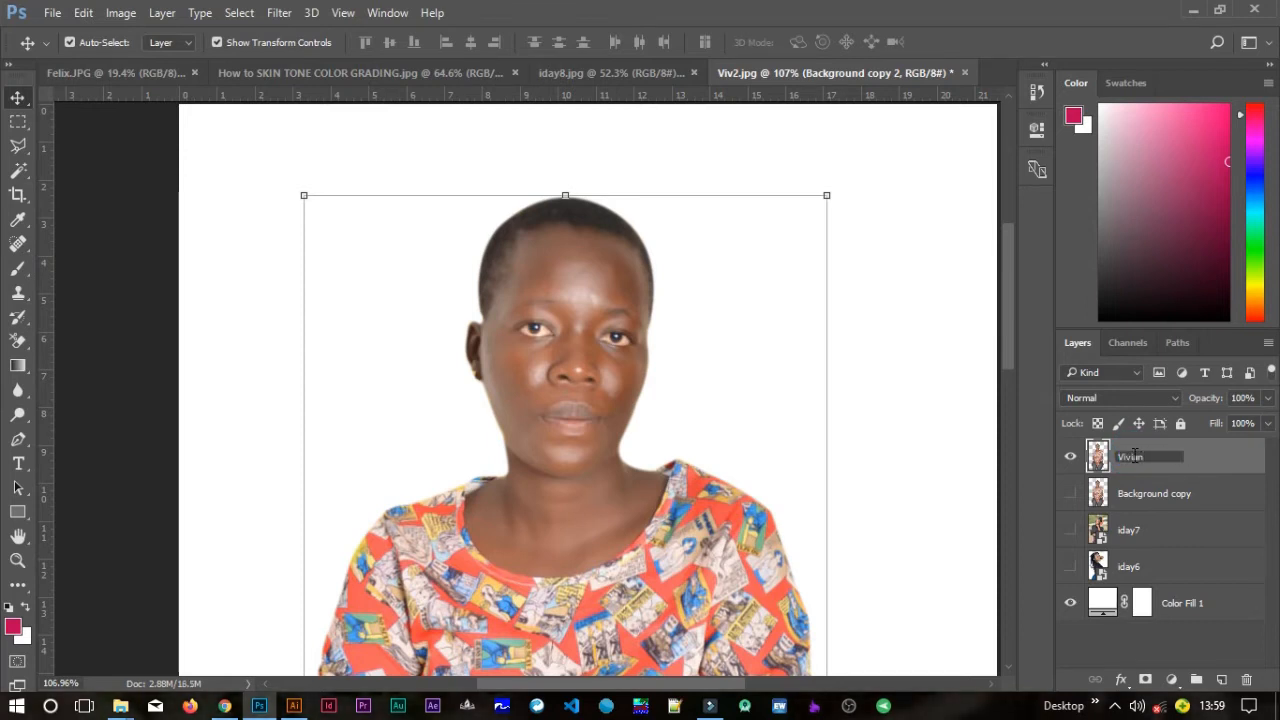
pyautogui.click(1252, 460)
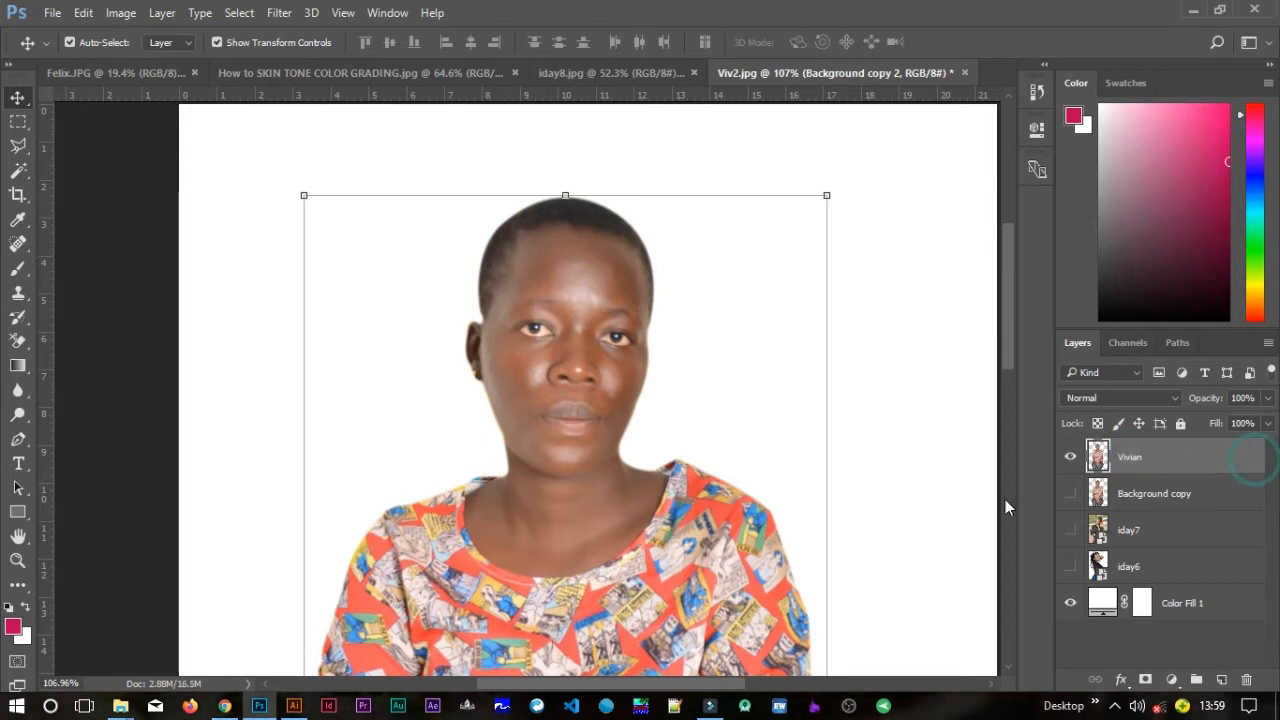
# Add a Black & White adjustment layer above the renamed portrait layer.
pyautogui.click(952, 428)
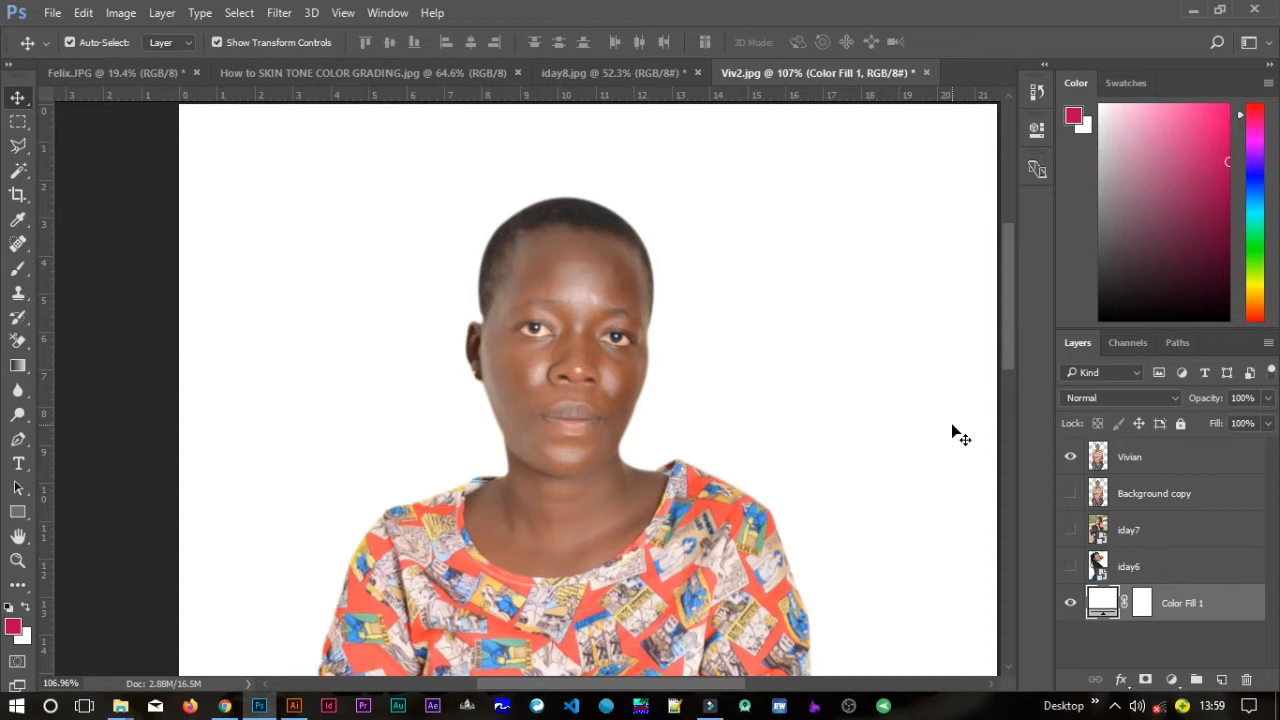
pyautogui.click(1130, 460)
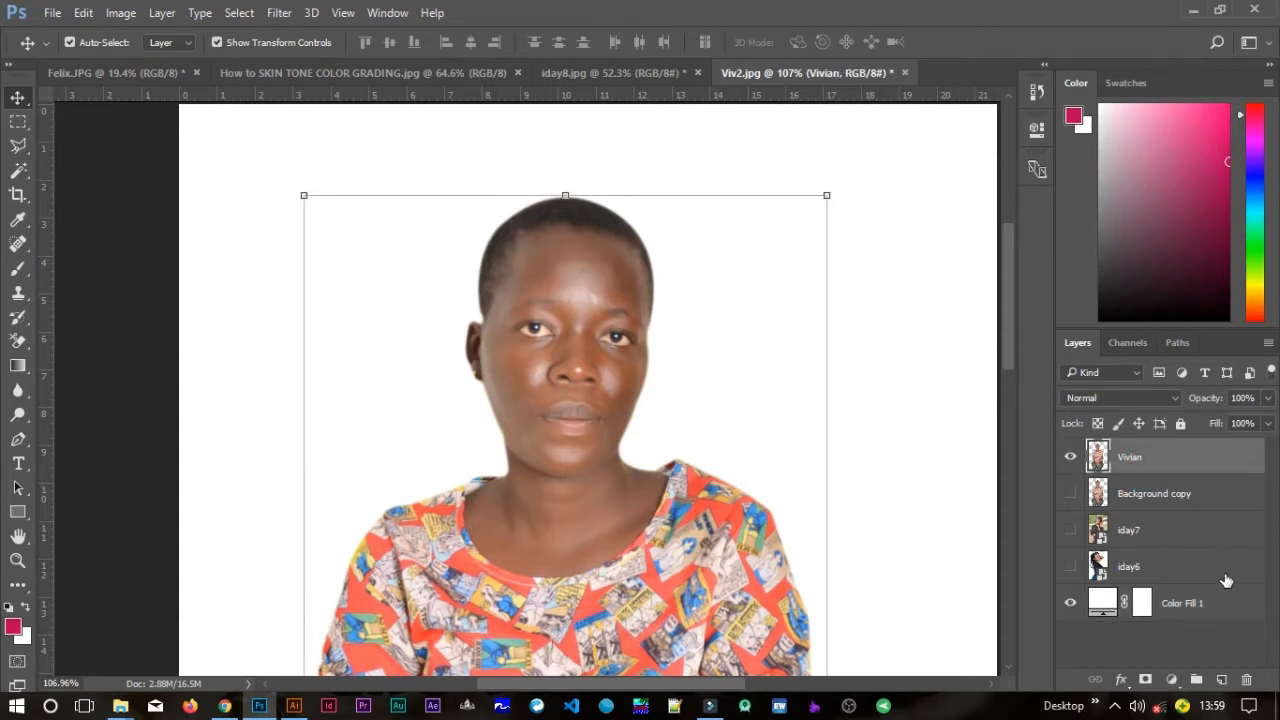
pyautogui.click(1181, 686)
pyautogui.click(1128, 505)
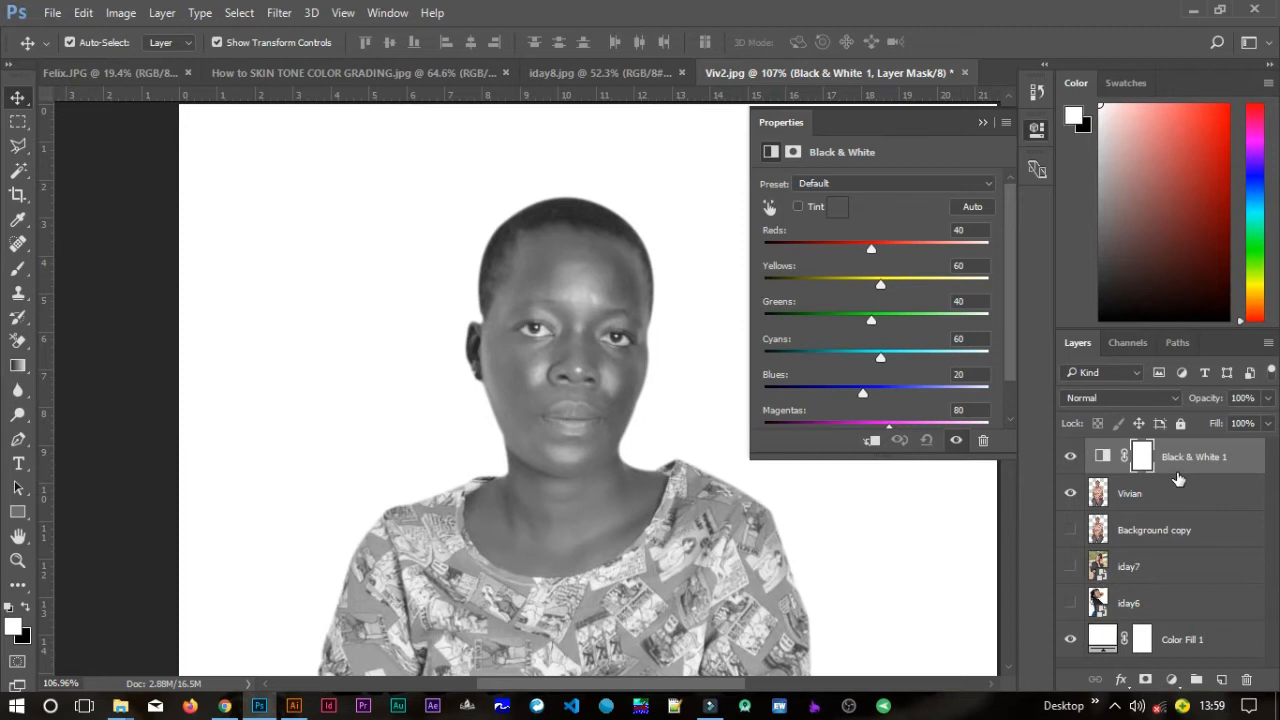
# Set the Black & White layer's blend mode to Multiply and close its properties.
pyautogui.click(1144, 397)
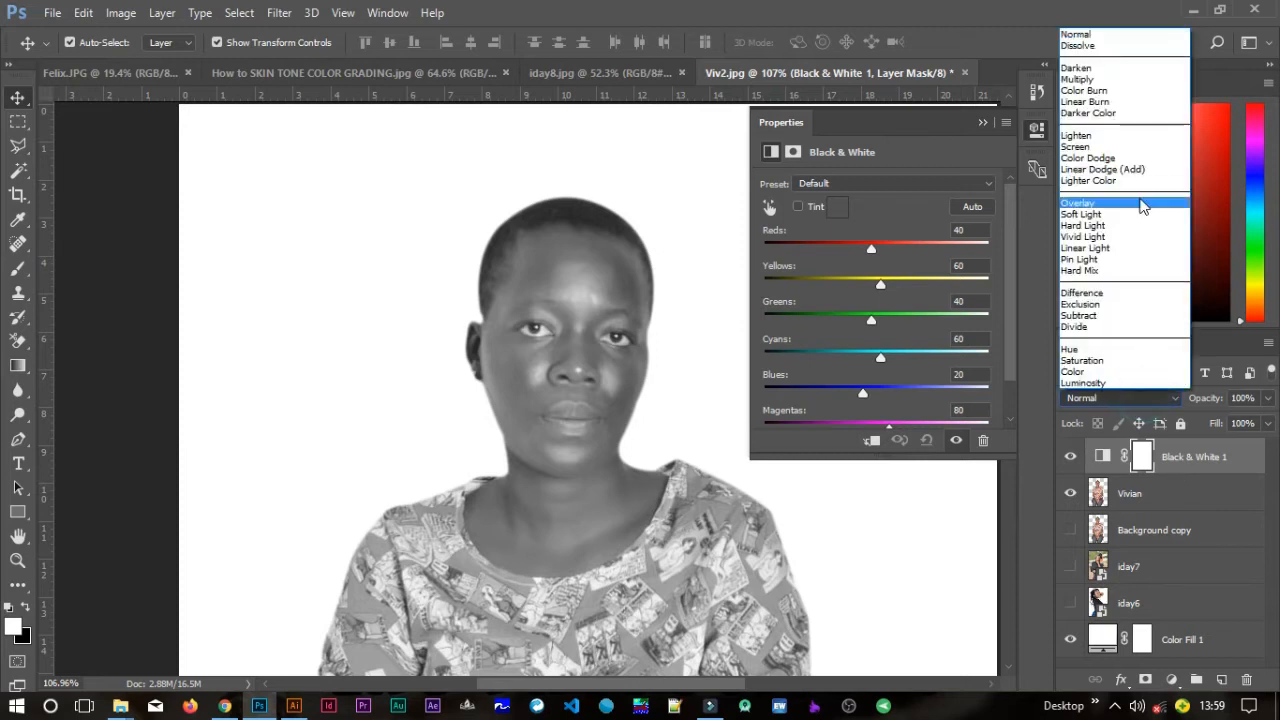
pyautogui.click(1085, 80)
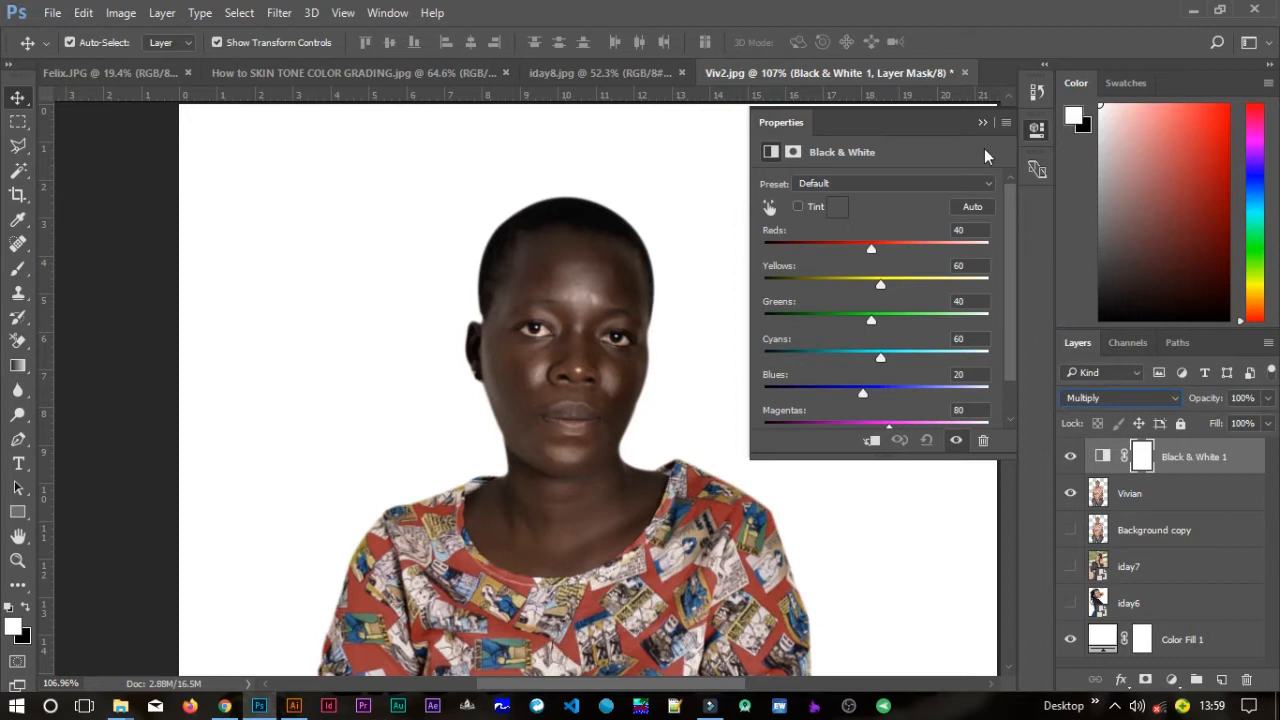
pyautogui.click(982, 126)
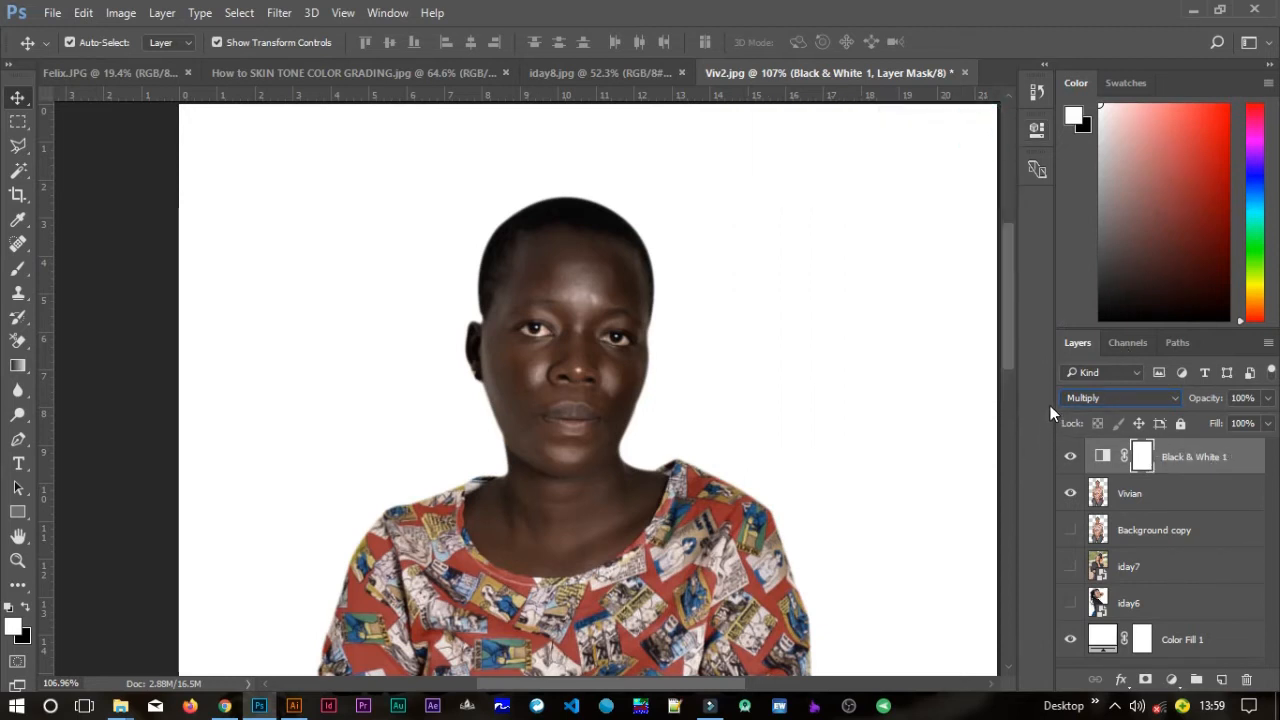
# Lower the Black & White 1 layer's opacity to 76%.
pyautogui.click(1267, 397)
pyautogui.moveTo(1264, 422); pyautogui.dragTo(1245, 423)
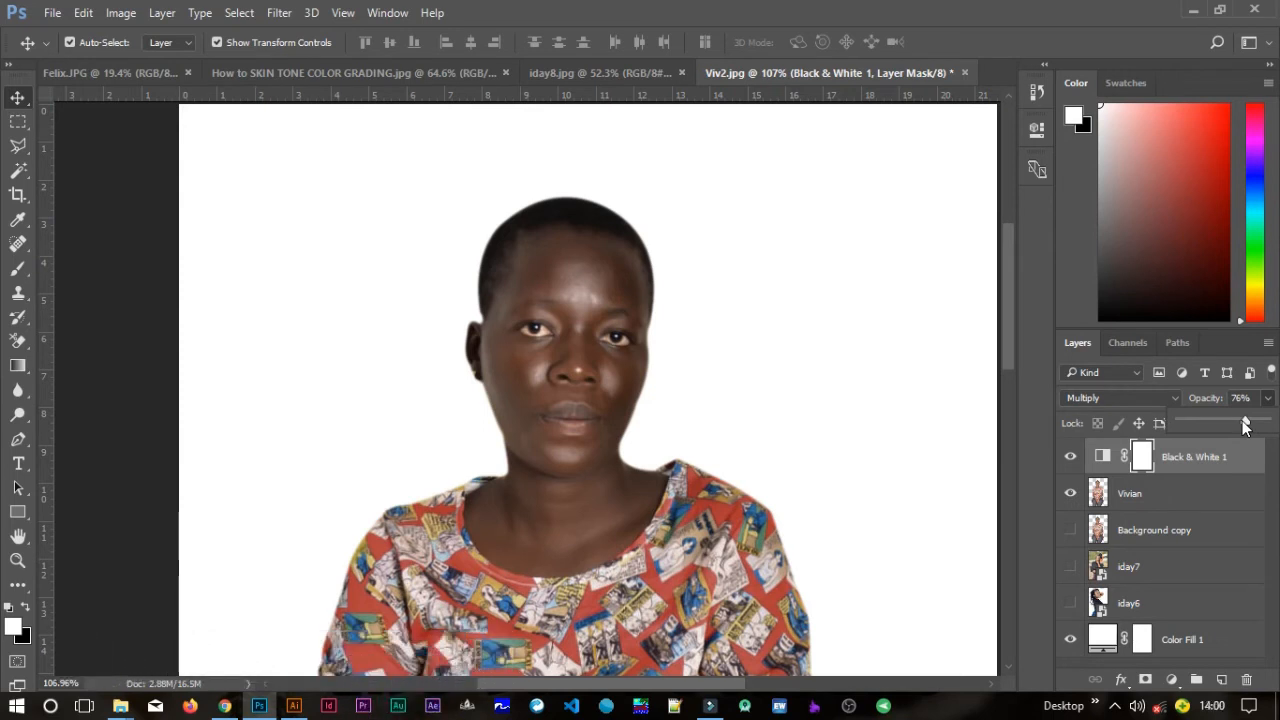
pyautogui.click(1267, 399)
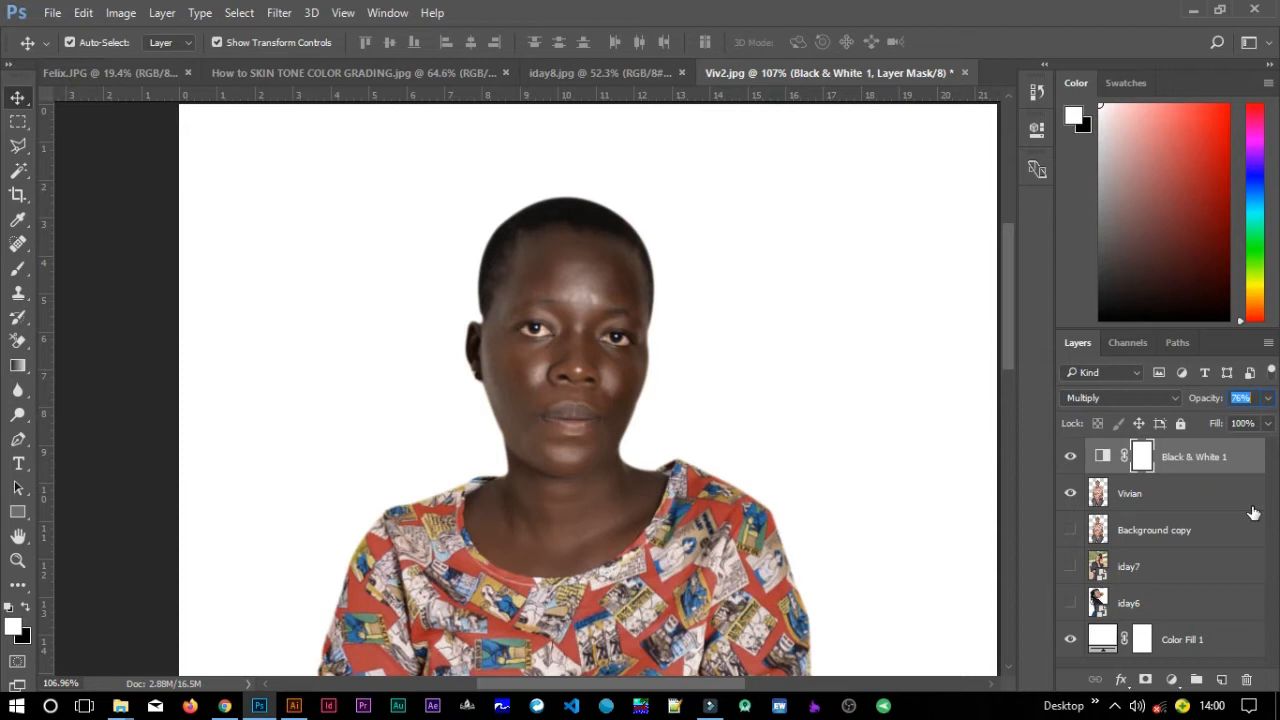
# Add a second Black & White adjustment layer and set its blend mode to Multiply.
pyautogui.click(1173, 681)
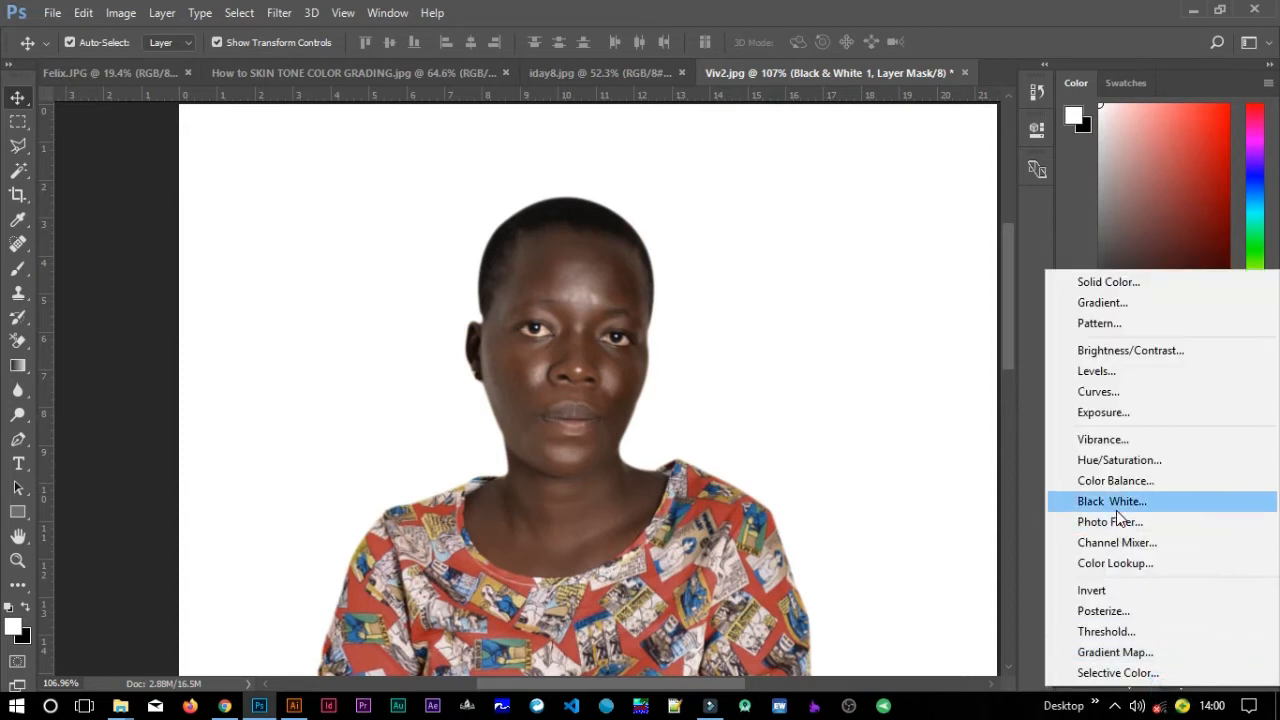
pyautogui.click(1118, 505)
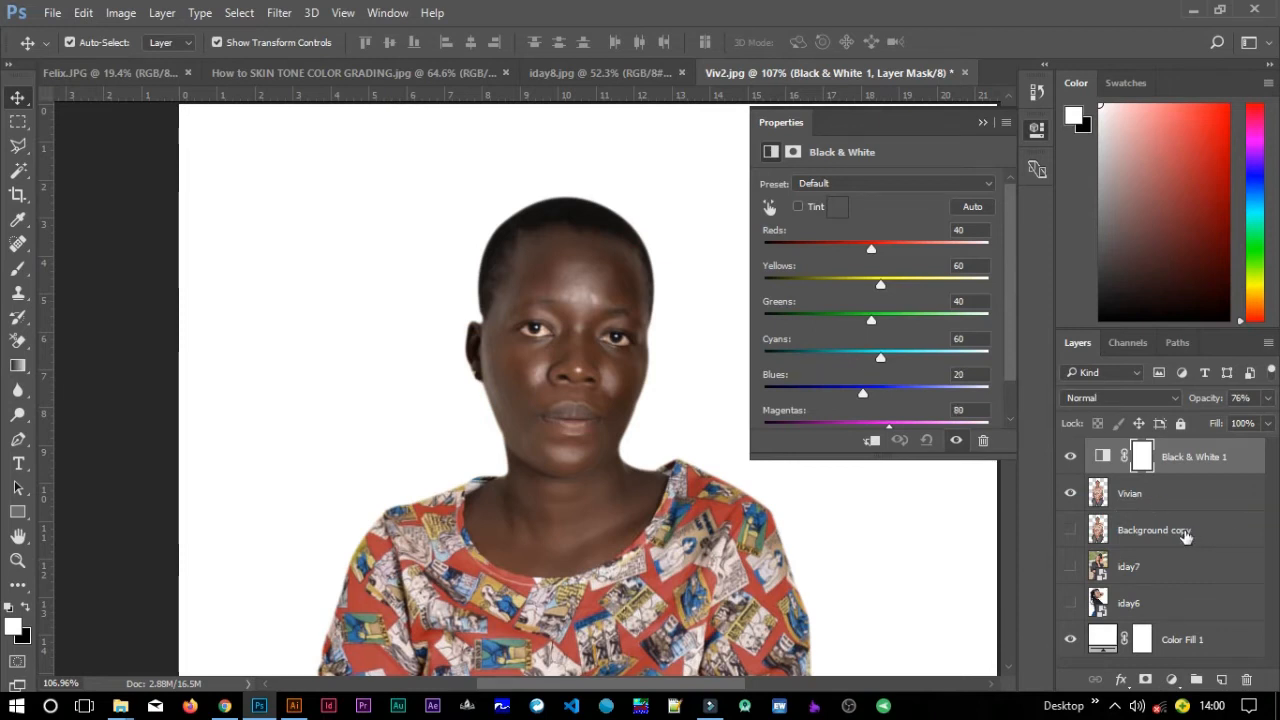
pyautogui.click(1145, 405)
pyautogui.click(1077, 86)
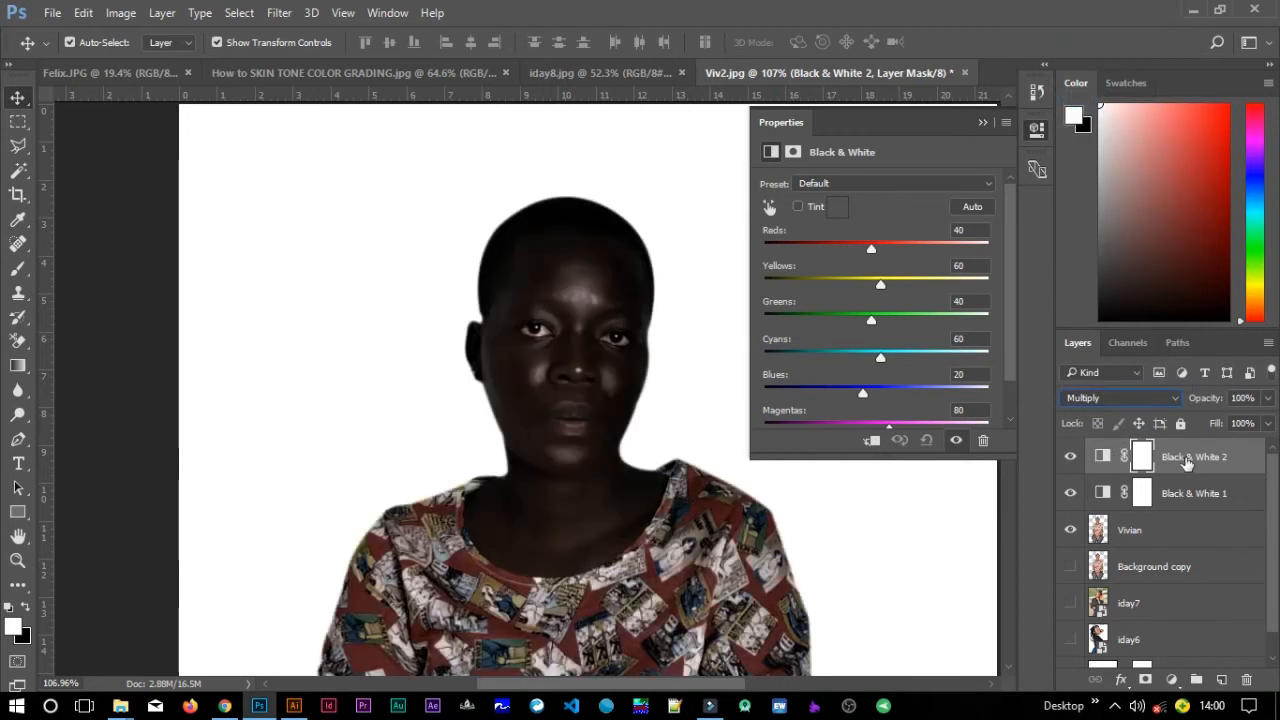
# Lower the Black & White 2 layer's opacity to 35% and close its properties.
pyautogui.click(1267, 398)
pyautogui.moveTo(1262, 424); pyautogui.dragTo(1211, 425)
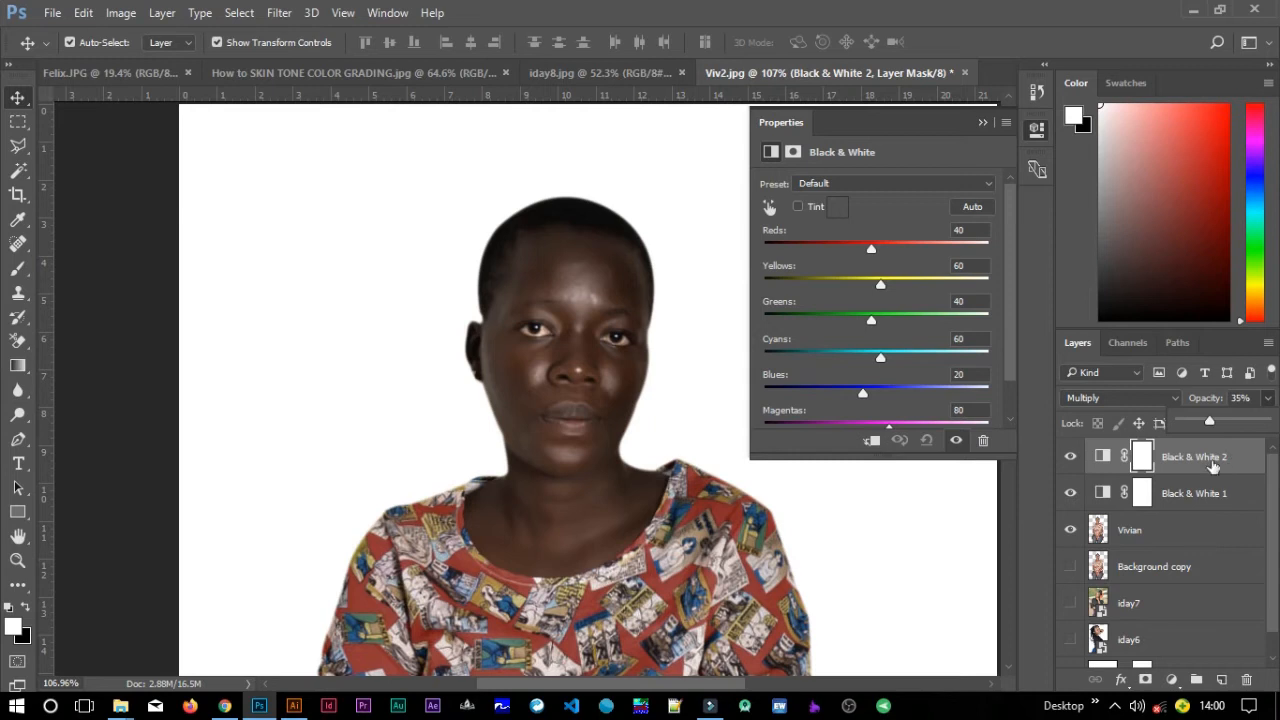
pyautogui.click(983, 122)
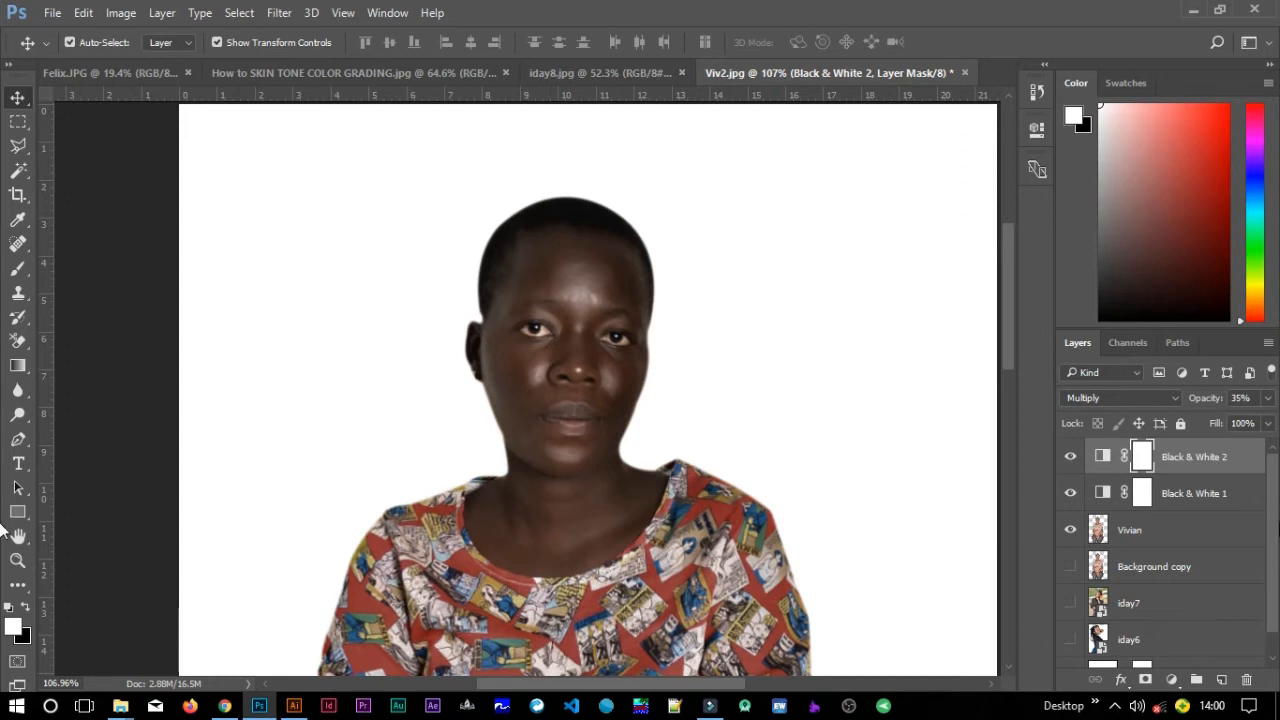
# Add a Color Balance adjustment layer and set the midtones Cyan–Red value to -5.
pyautogui.click(1173, 681)
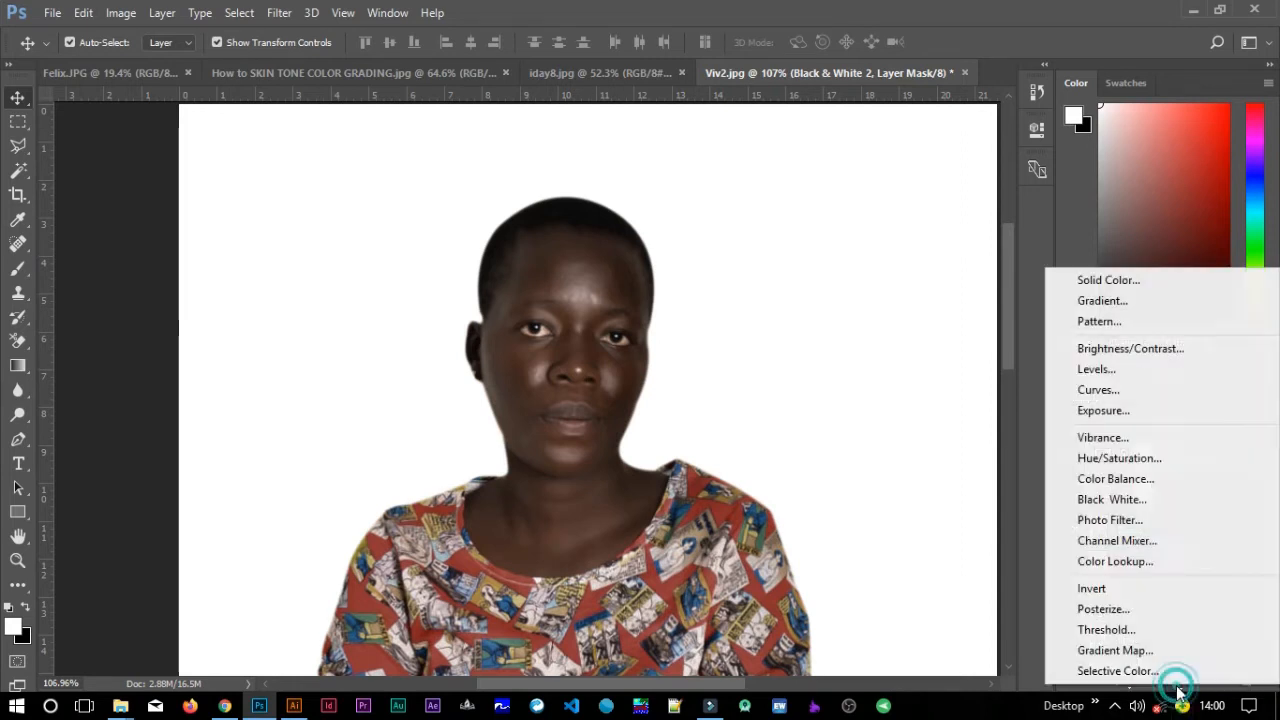
pyautogui.click(1115, 479)
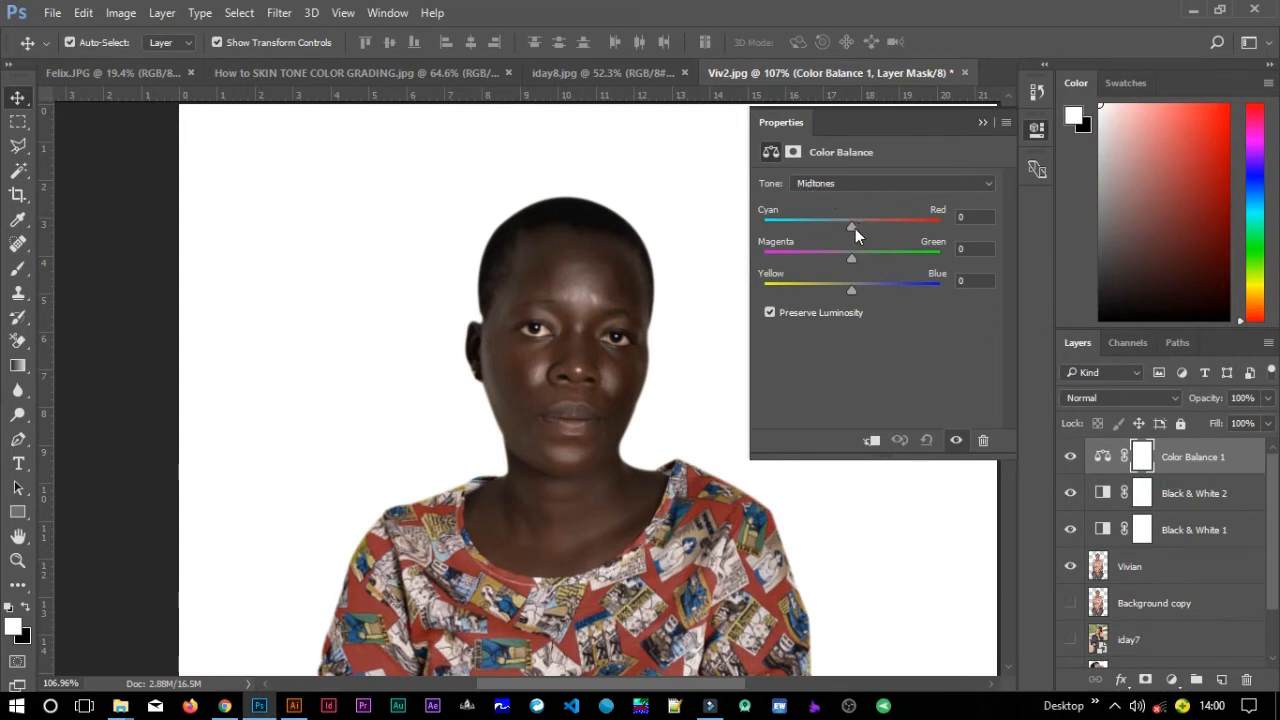
pyautogui.moveTo(854, 228); pyautogui.dragTo(851, 228)
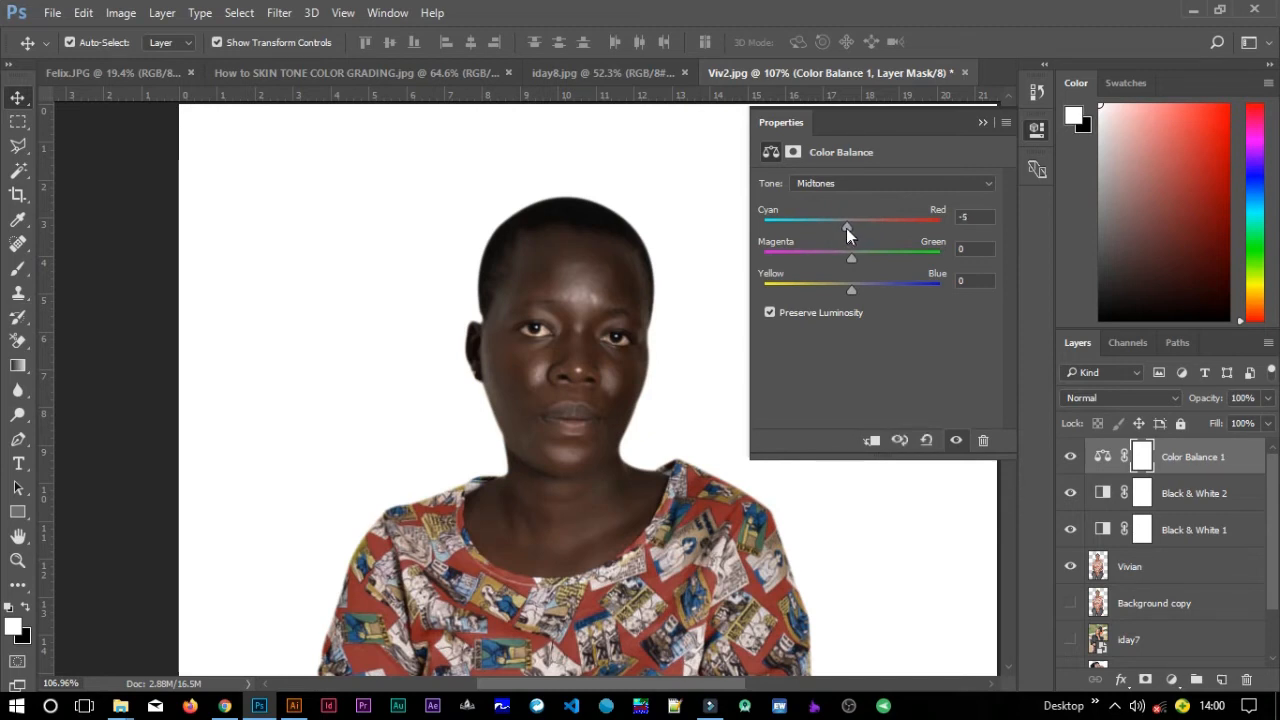
# Switch the Color Balance tone to Shadows, set Cyan–Red to -3, and close the properties.
pyautogui.click(841, 181)
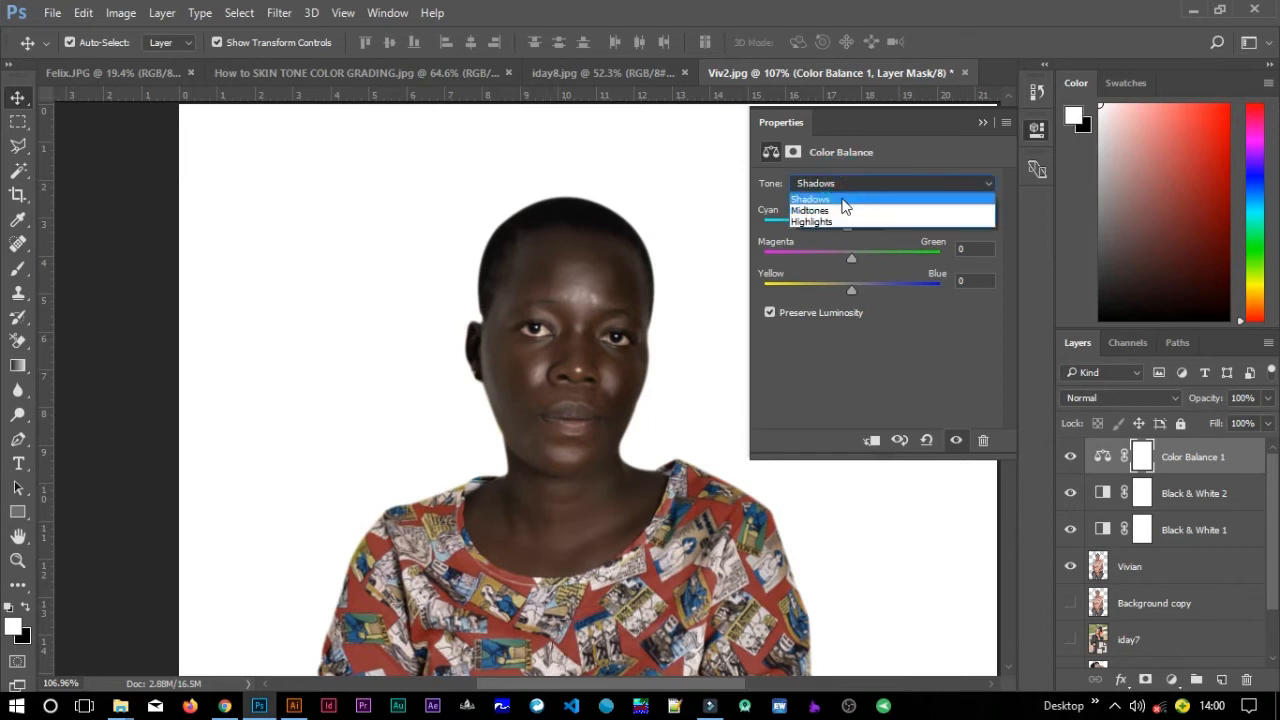
pyautogui.click(848, 197)
pyautogui.moveTo(855, 229); pyautogui.dragTo(850, 229)
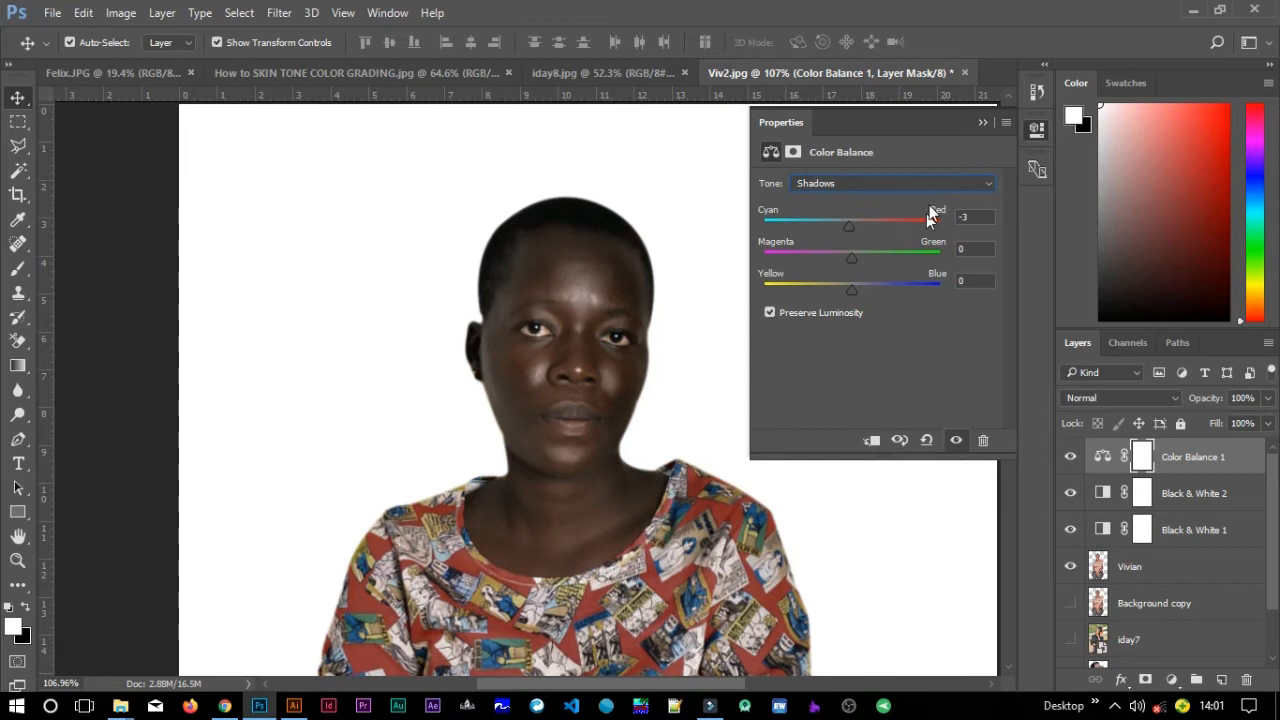
pyautogui.click(979, 122)
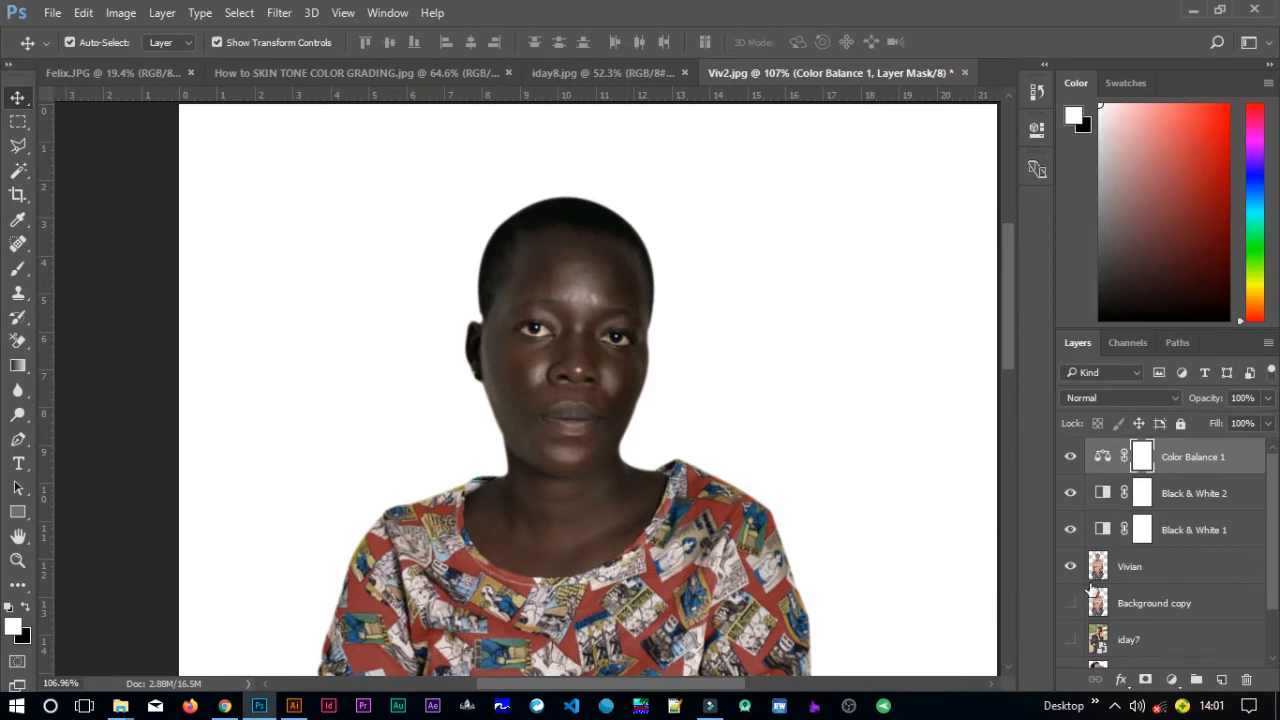
# Add a third Black & White adjustment layer and set its blend mode to Multiply.
pyautogui.click(1174, 682)
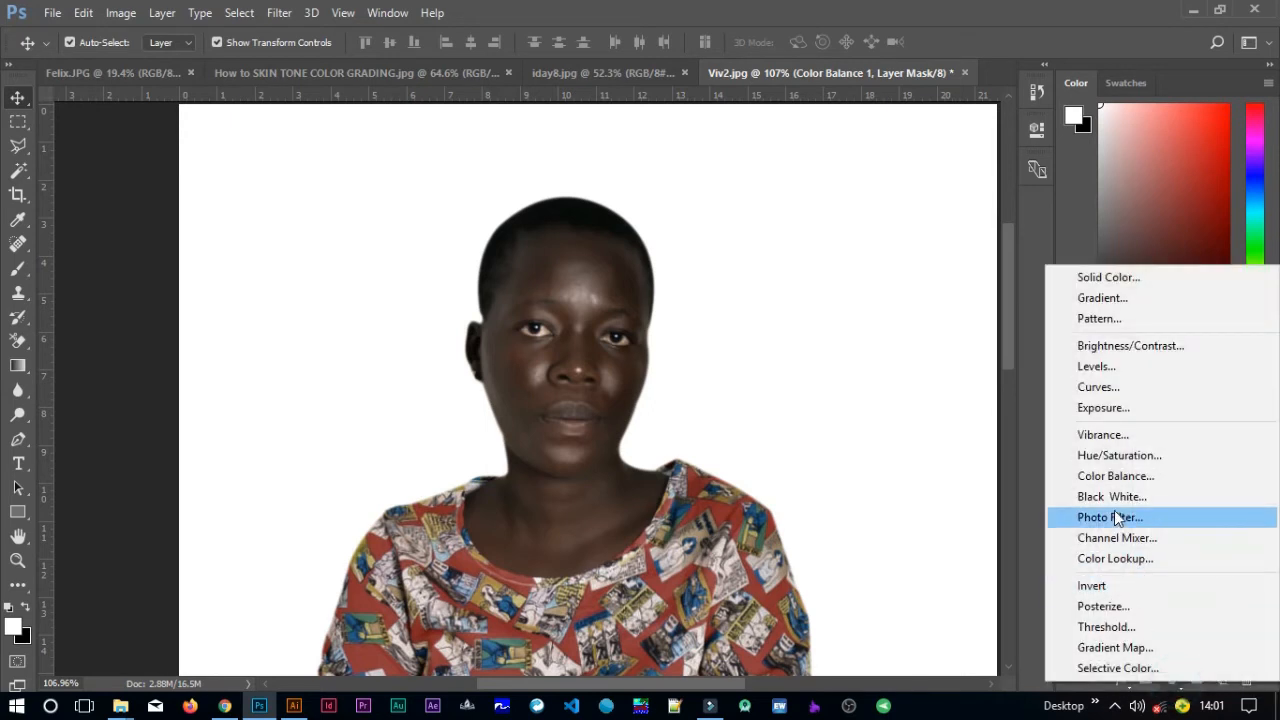
pyautogui.click(1115, 501)
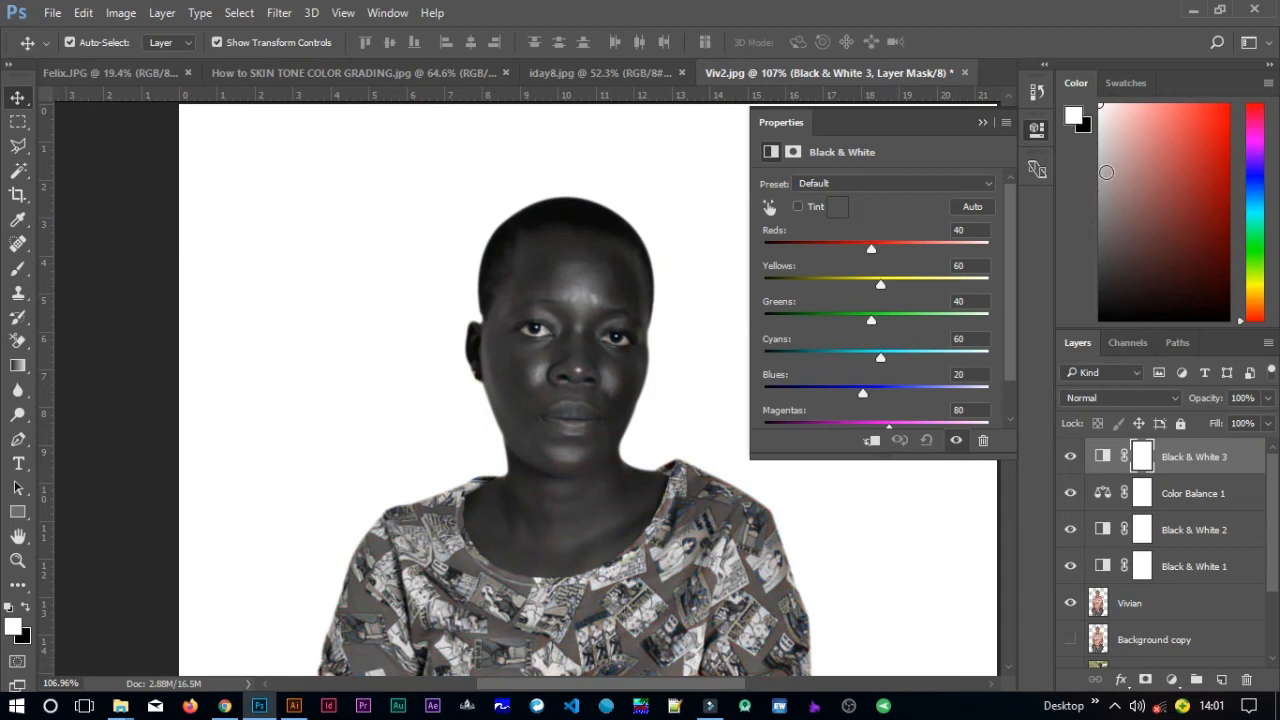
pyautogui.click(1142, 399)
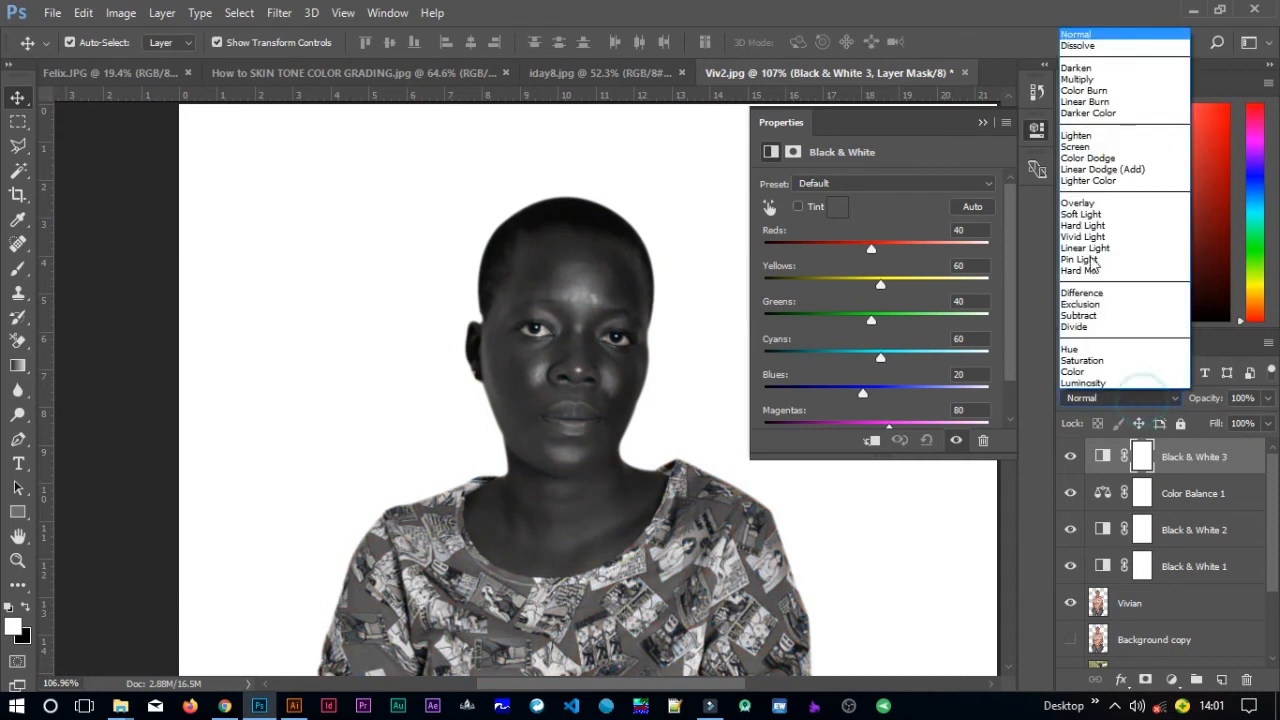
pyautogui.click(1081, 80)
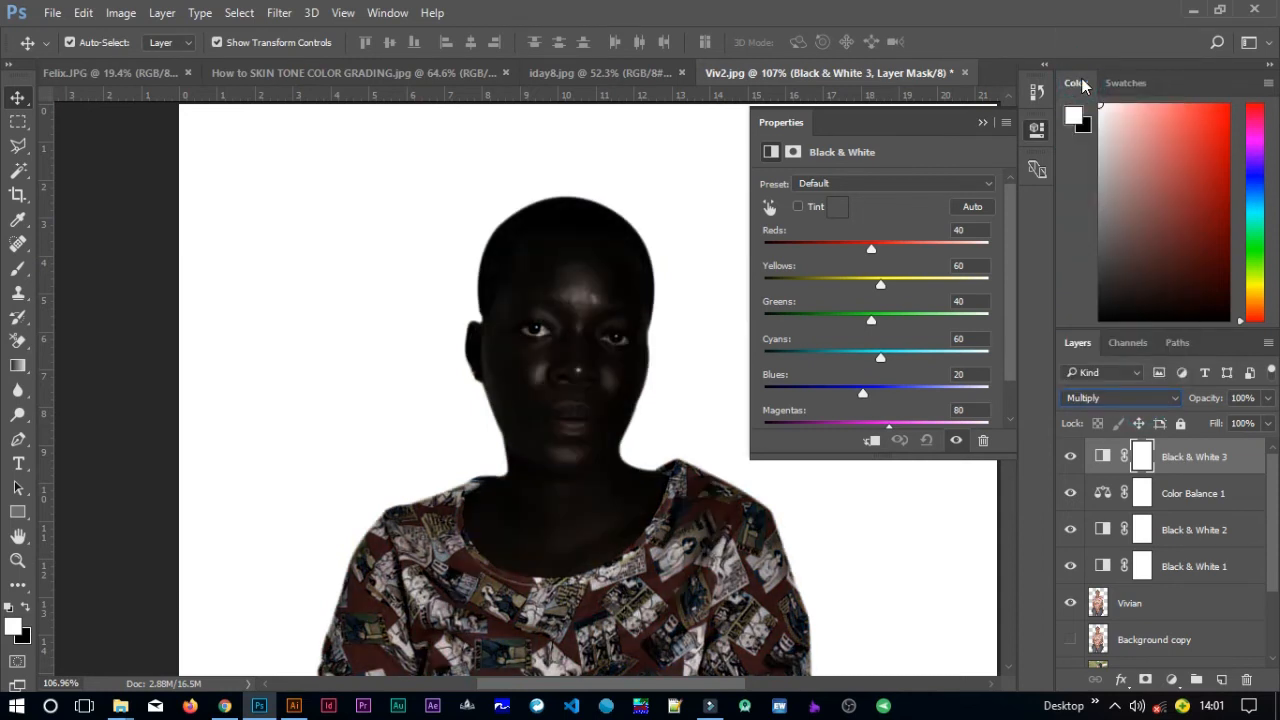
# Close the properties and lower the Black & White 3 layer's opacity to 26%.
pyautogui.click(981, 123)
pyautogui.click(1268, 400)
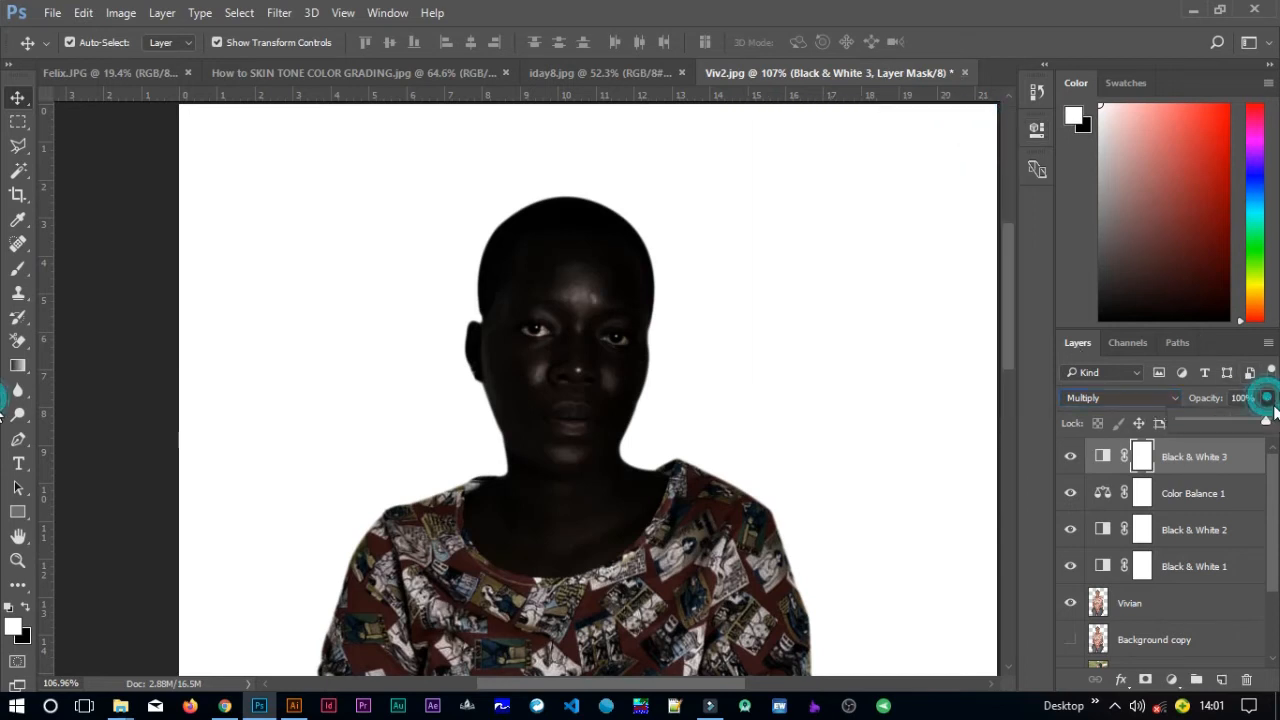
pyautogui.moveTo(1266, 421); pyautogui.dragTo(1208, 422)
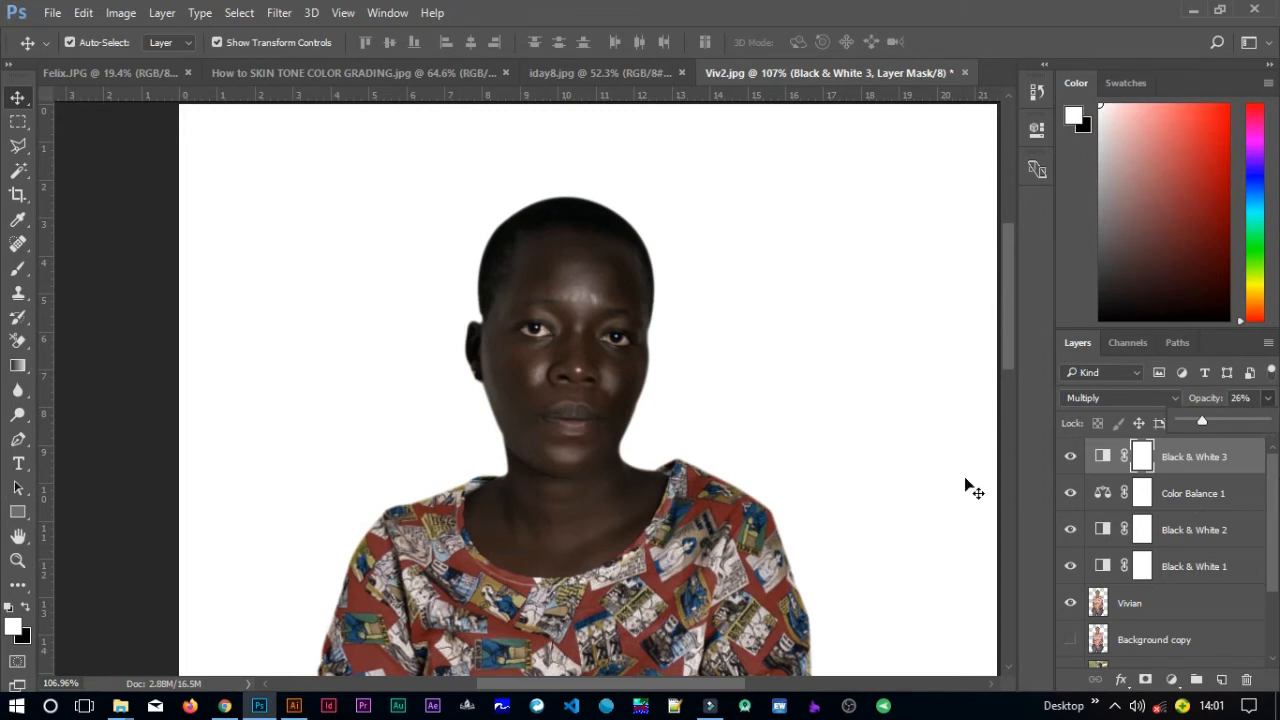
# Add a Brightness/Contrast adjustment layer with brightness 84 and contrast 11, and close its properties.
pyautogui.scroll(-1, 727, 508)
pyautogui.scroll(-1, 727, 508)
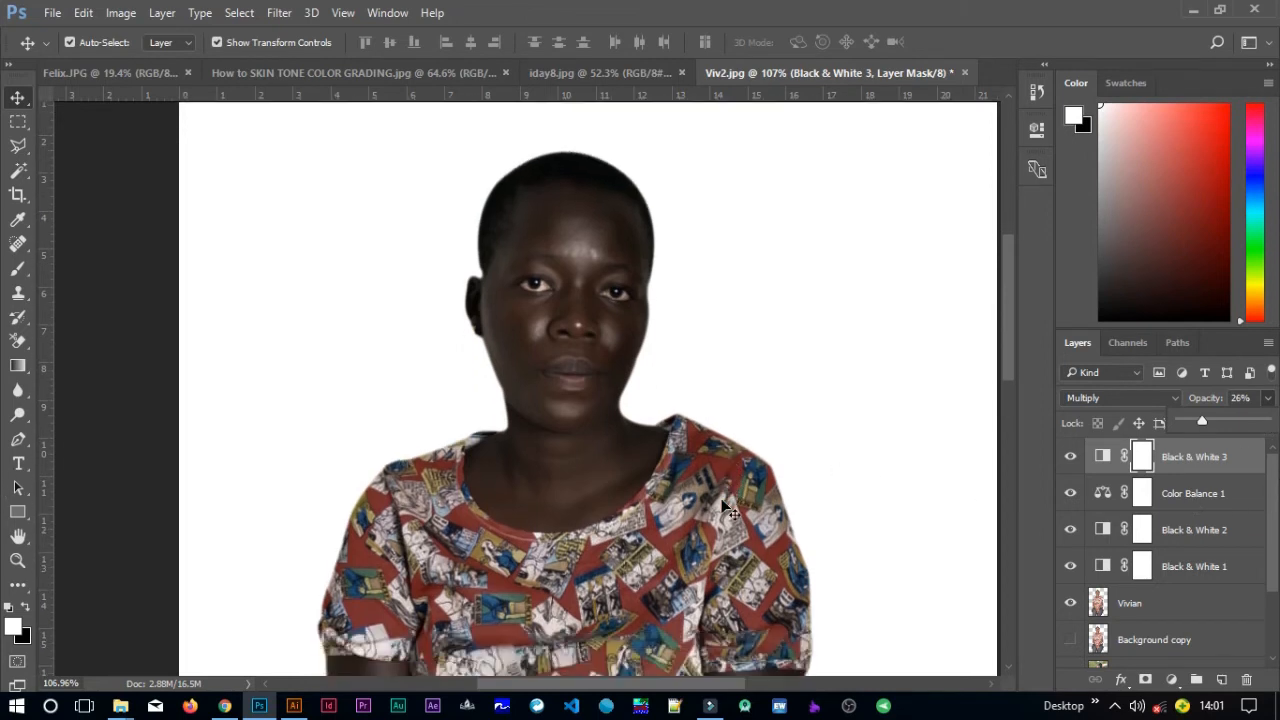
pyautogui.scroll(-1, 727, 508)
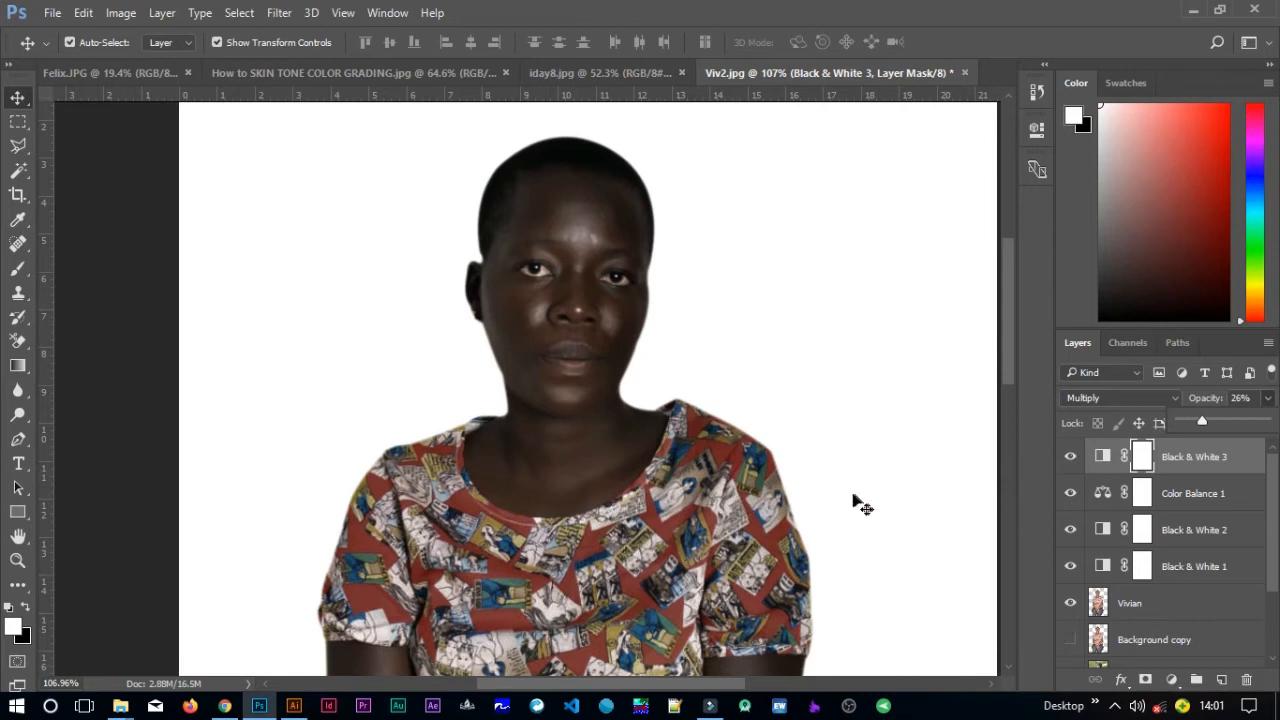
pyautogui.click(1170, 679)
pyautogui.click(1117, 346)
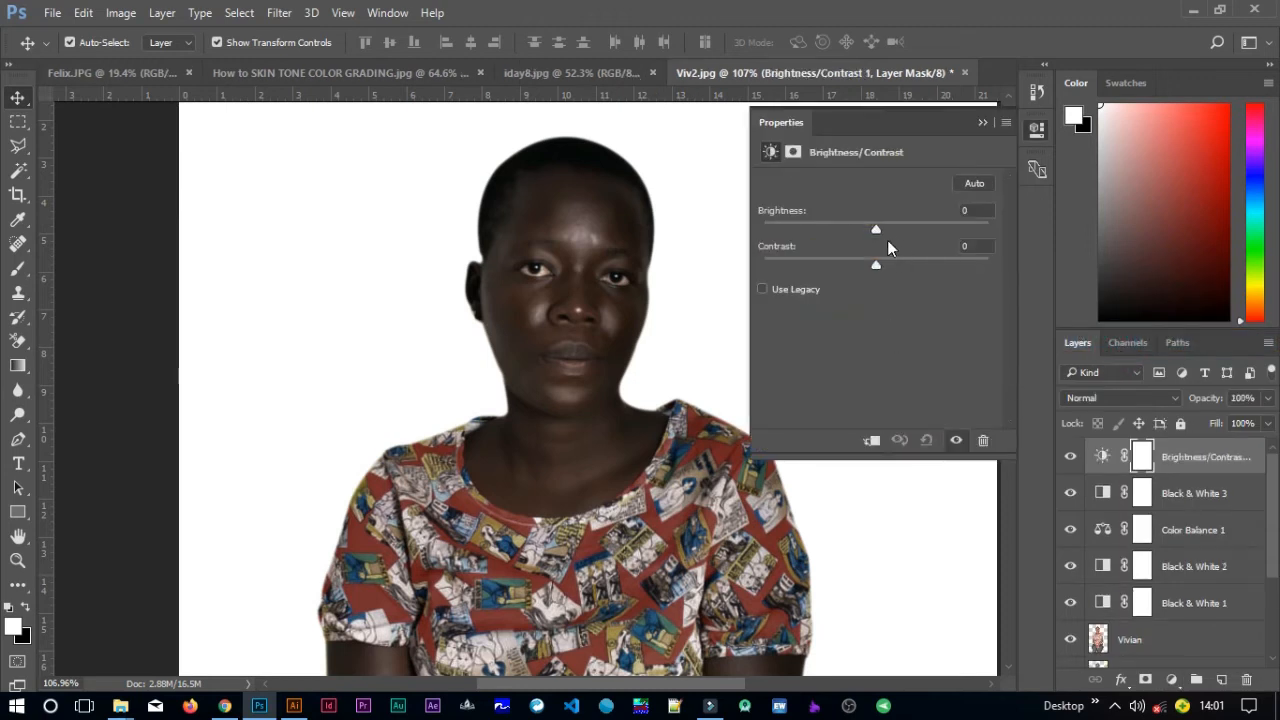
pyautogui.moveTo(881, 232); pyautogui.dragTo(931, 232)
pyautogui.moveTo(871, 260); pyautogui.dragTo(884, 262)
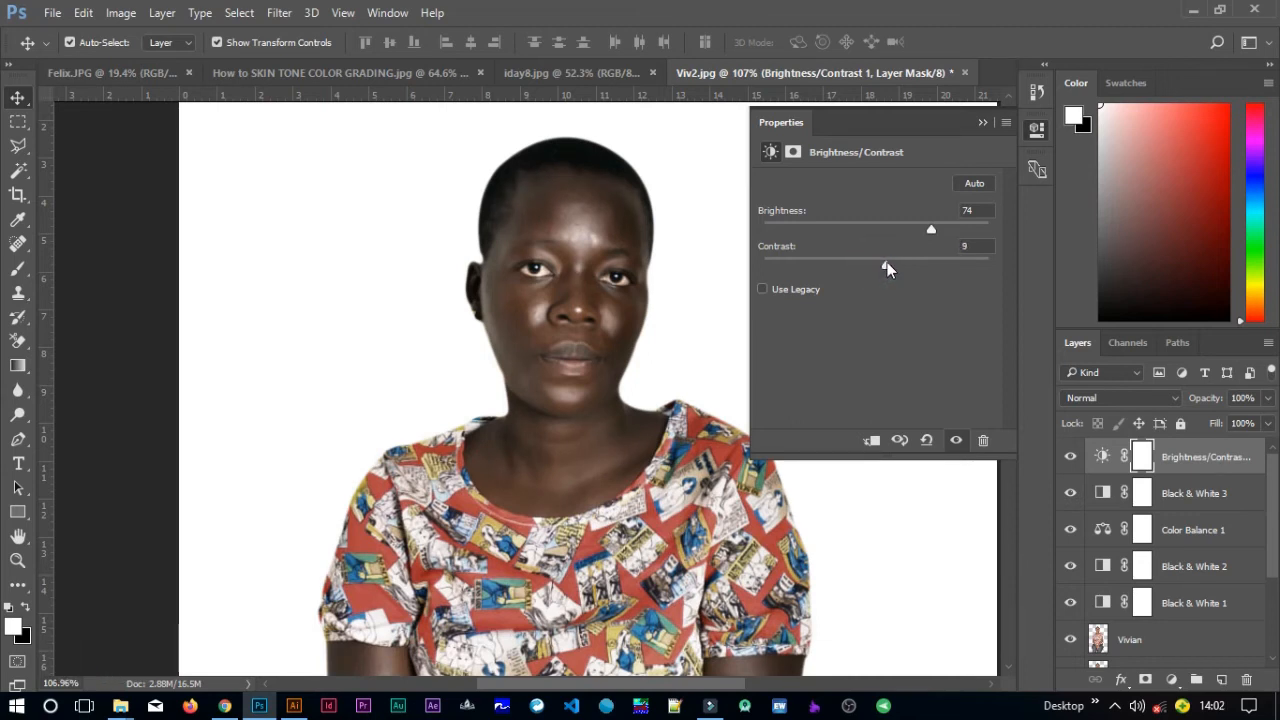
pyautogui.moveTo(887, 262); pyautogui.dragTo(939, 232)
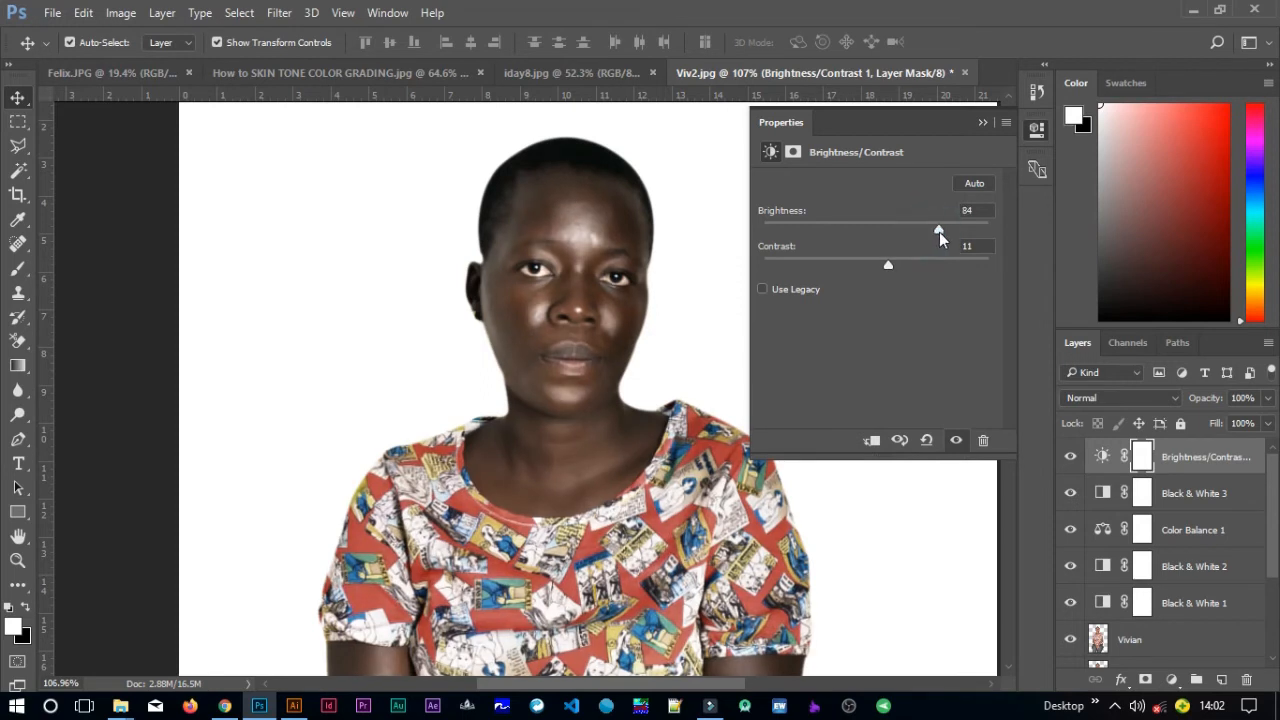
pyautogui.click(978, 127)
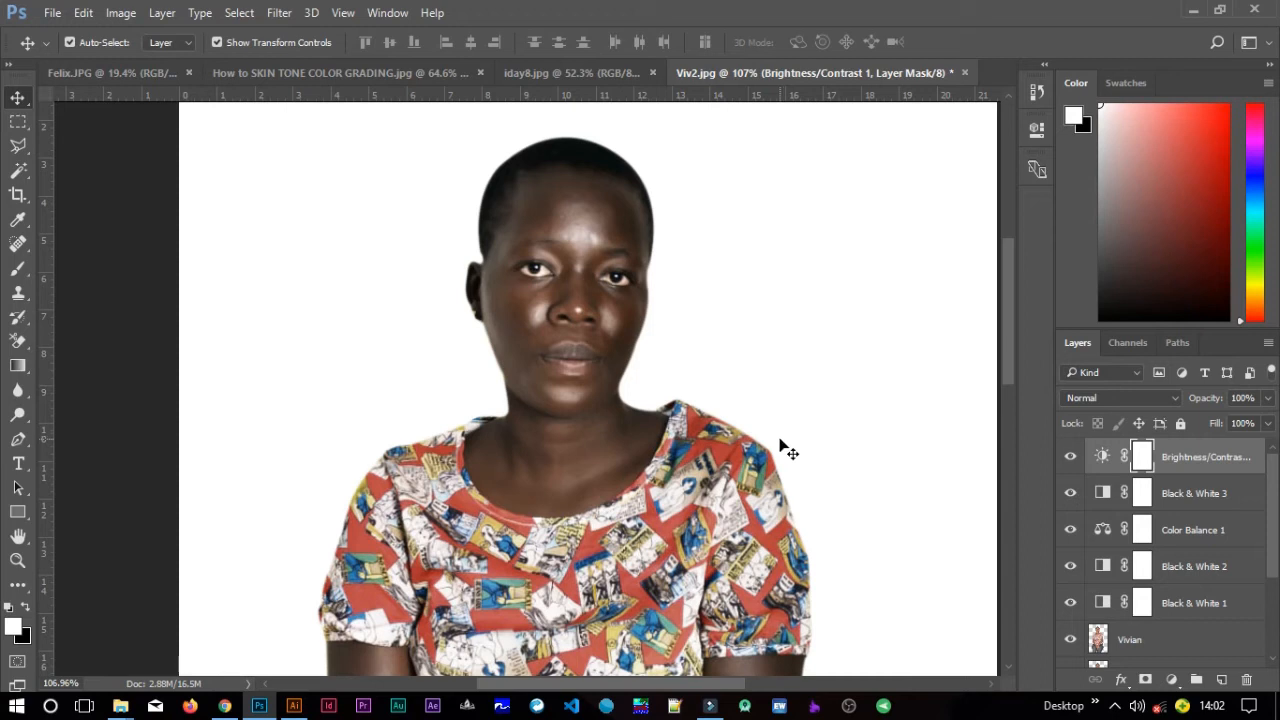
# Add a Selective Color adjustment layer, set Reds Cyan to -30, lower Magenta slightly, and close the properties.
pyautogui.click(1173, 680)
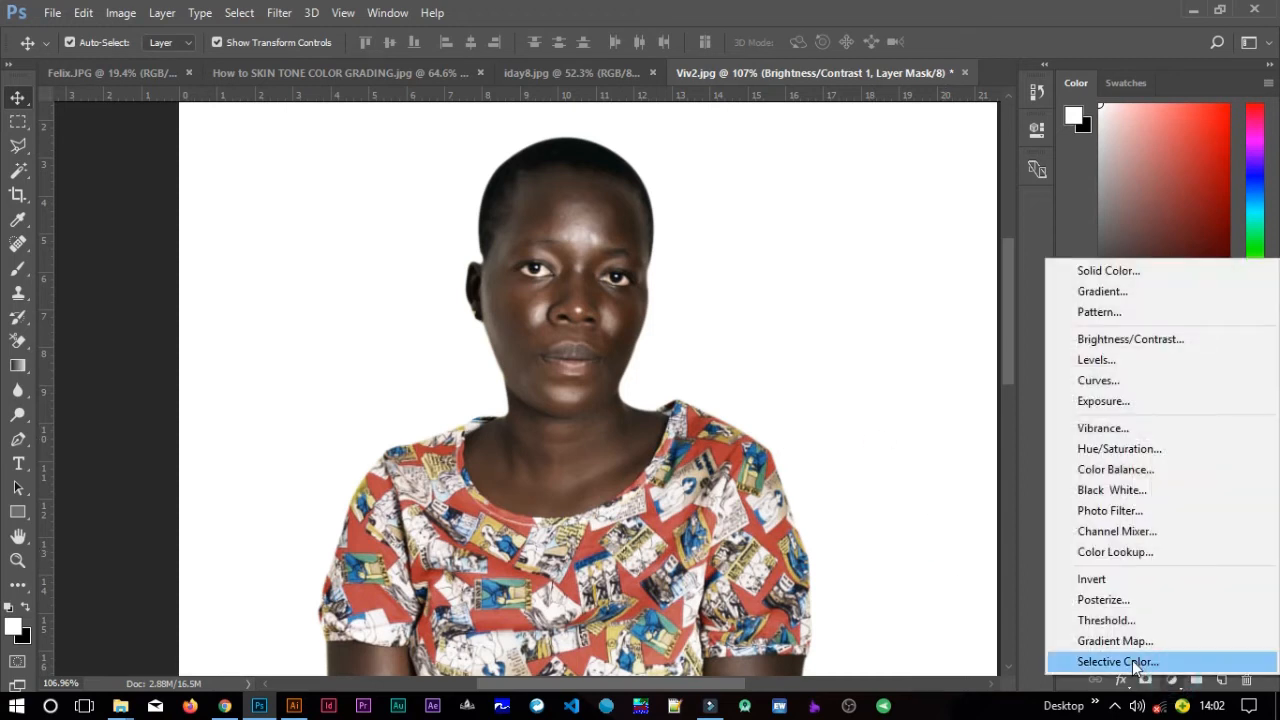
pyautogui.click(1170, 662)
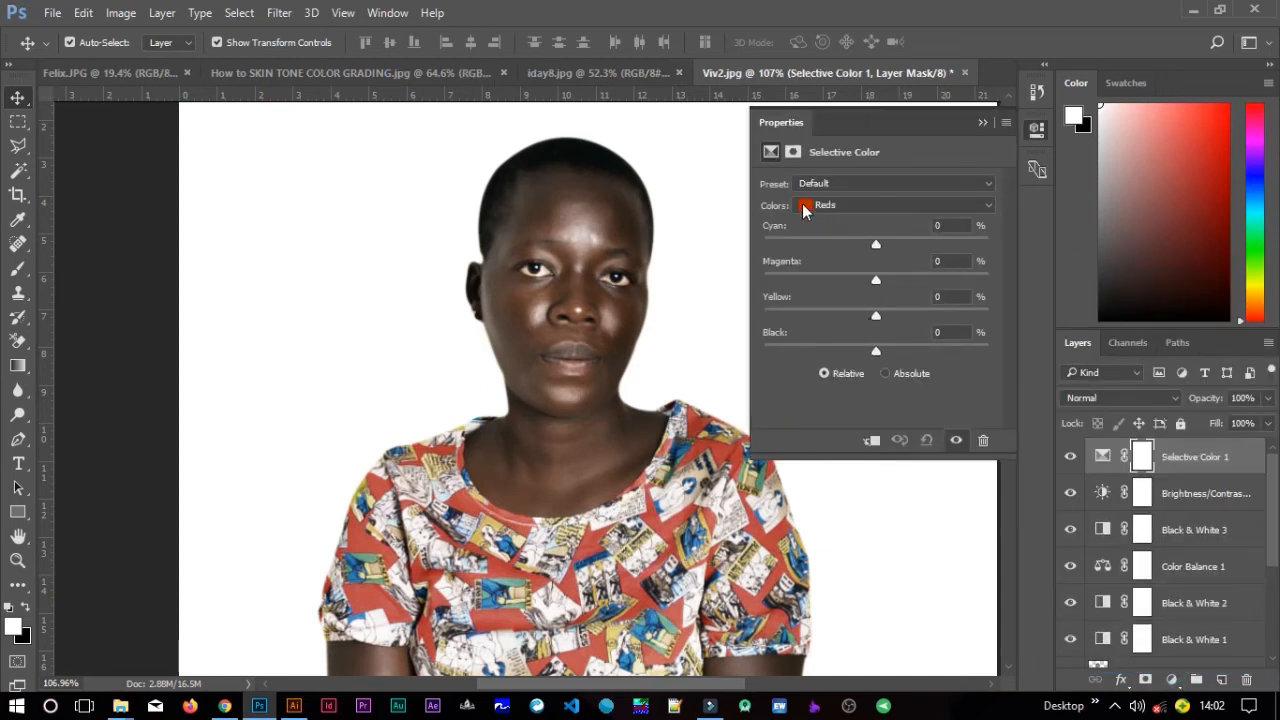
pyautogui.moveTo(878, 246); pyautogui.dragTo(845, 250)
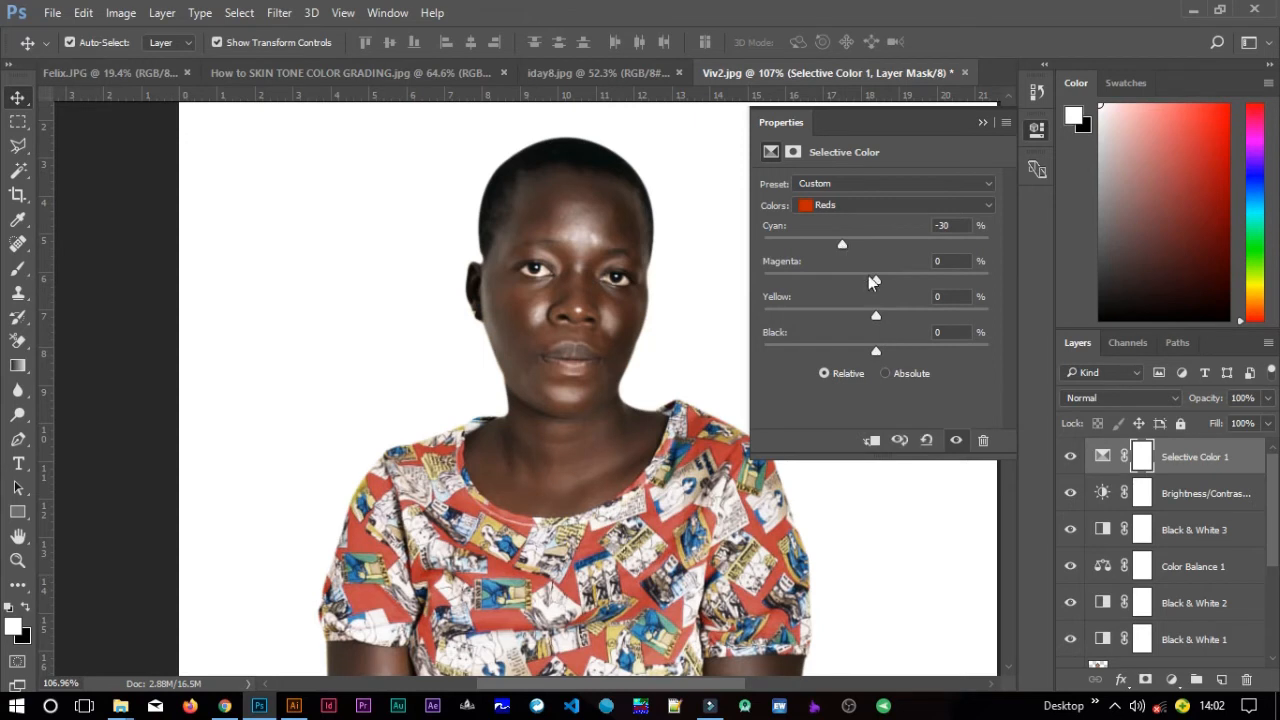
pyautogui.moveTo(875, 280); pyautogui.dragTo(865, 280)
pyautogui.click(982, 122)
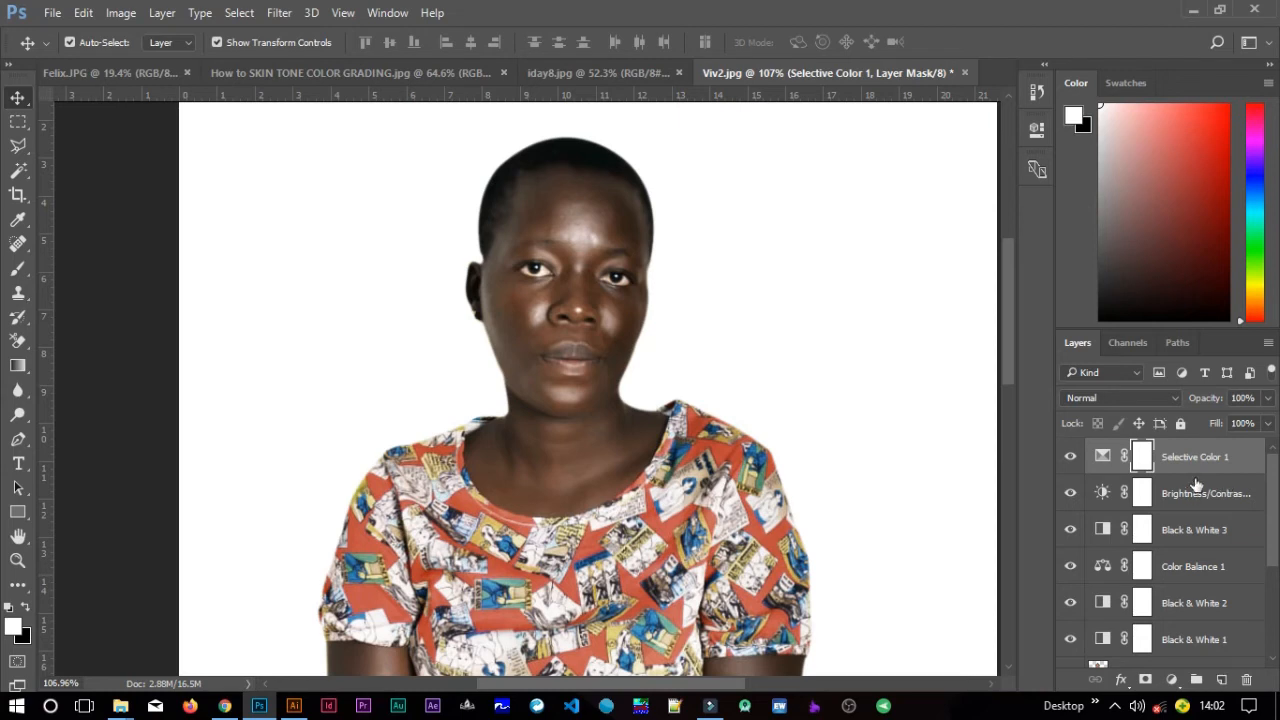
# Add a Curves adjustment layer, raise a highlight point and add a shadow point on the RGB curve, then close.
pyautogui.click(1172, 682)
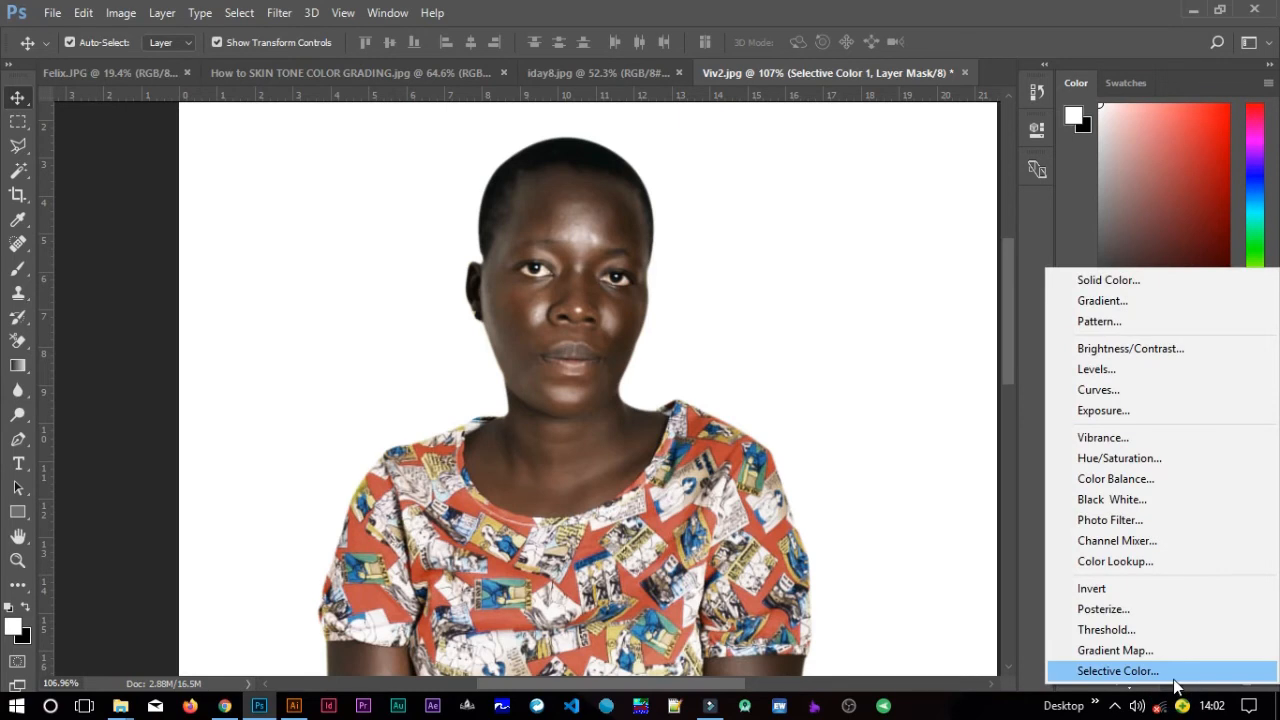
pyautogui.click(1110, 393)
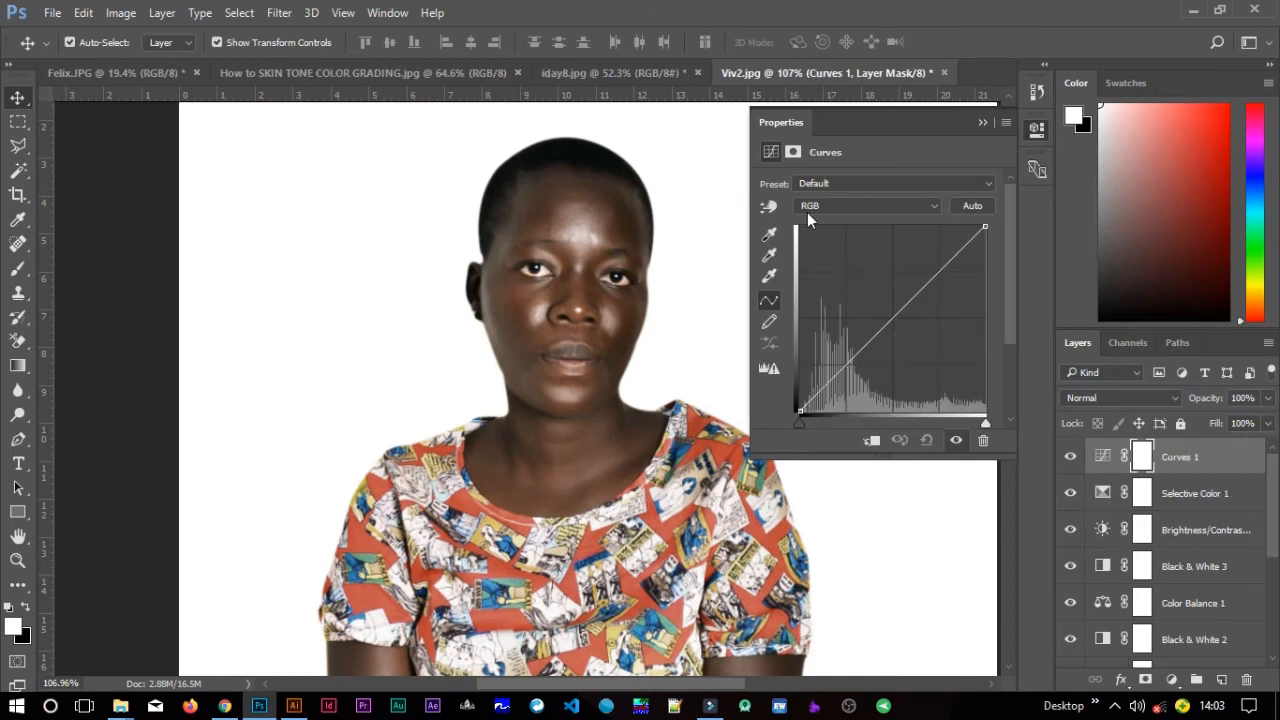
pyautogui.click(823, 389)
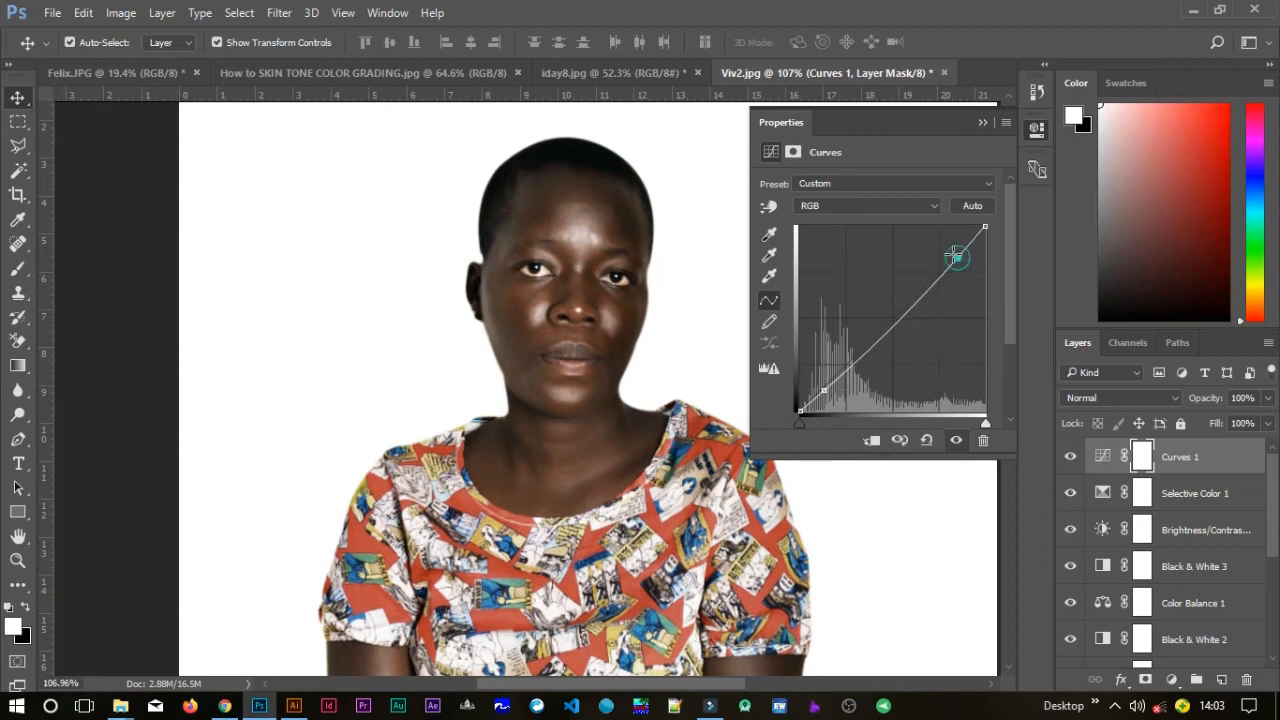
pyautogui.moveTo(956, 258); pyautogui.dragTo(953, 251)
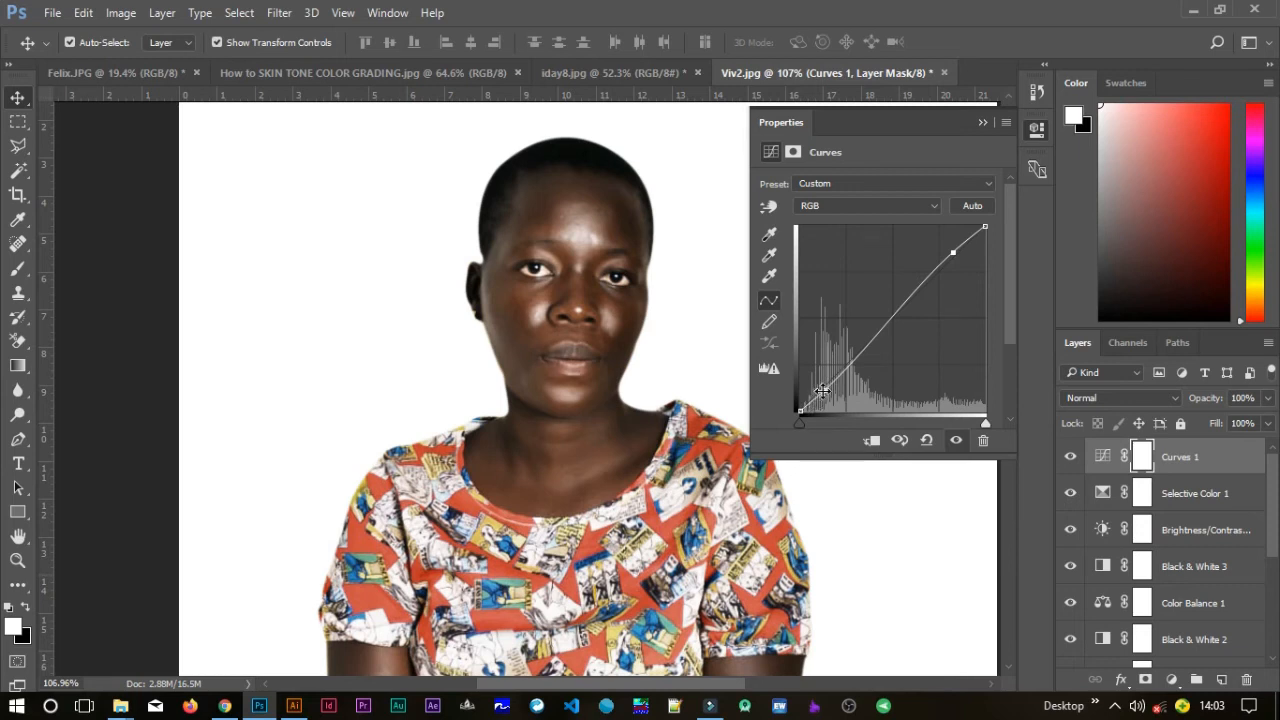
pyautogui.click(823, 390)
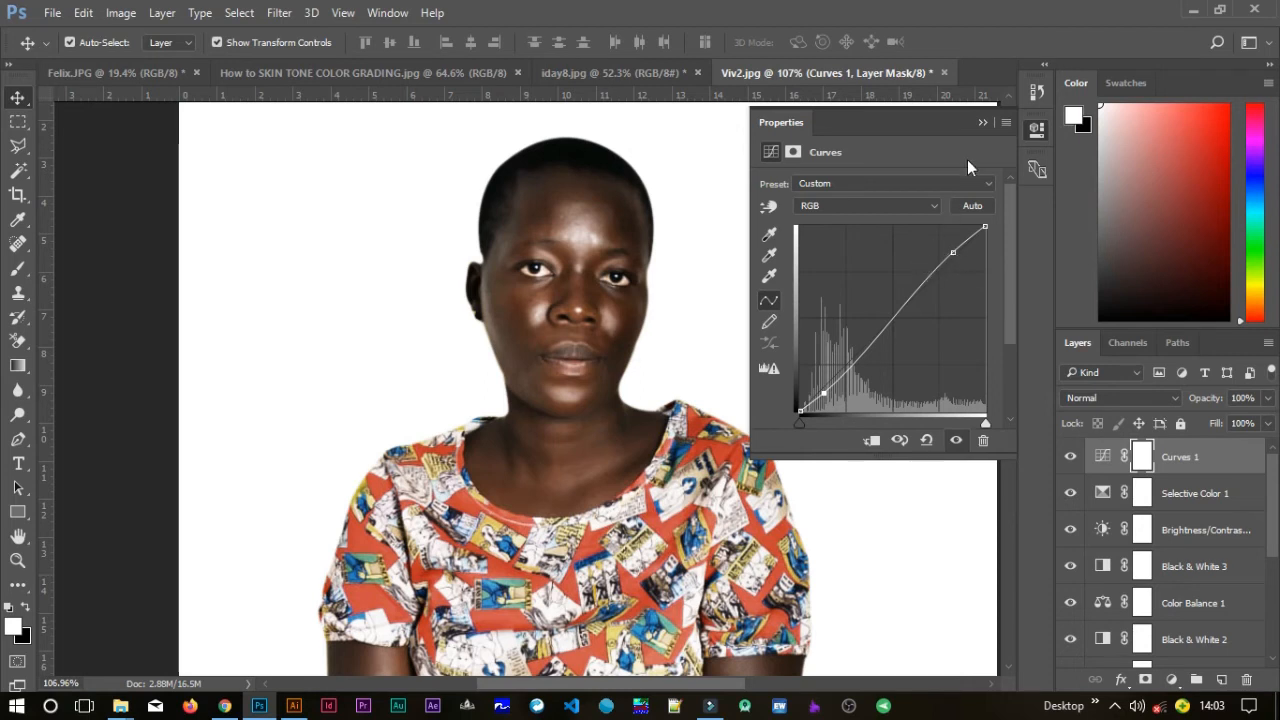
pyautogui.click(983, 121)
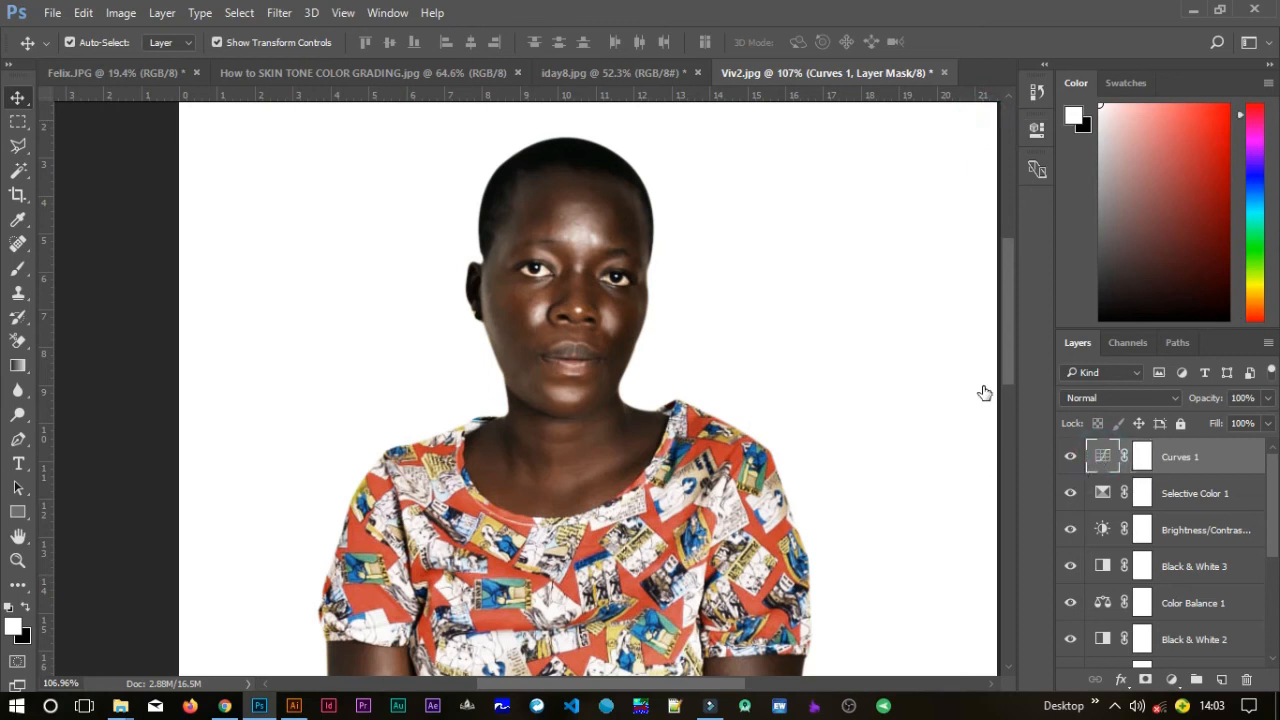
# Reopen the Curves properties and add shadow and highlight points on the Blue channel curve, then close.
pyautogui.doubleClick(1104, 455)
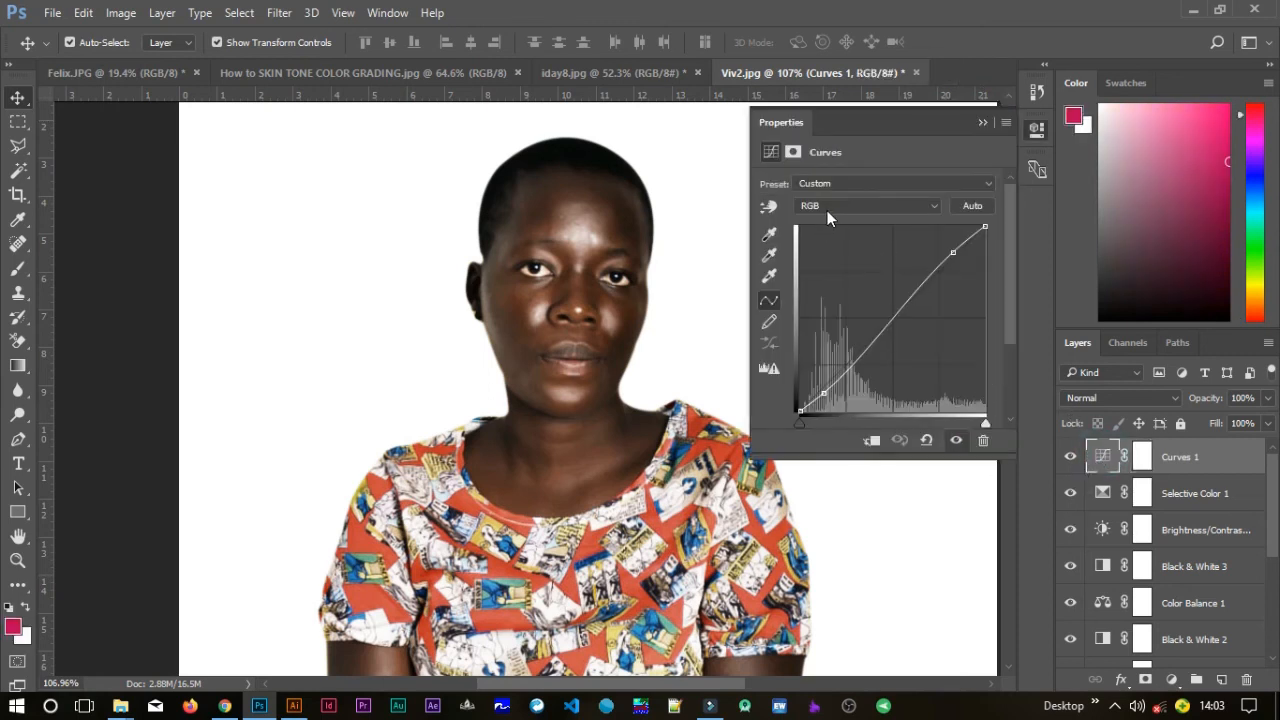
pyautogui.click(827, 208)
pyautogui.click(824, 256)
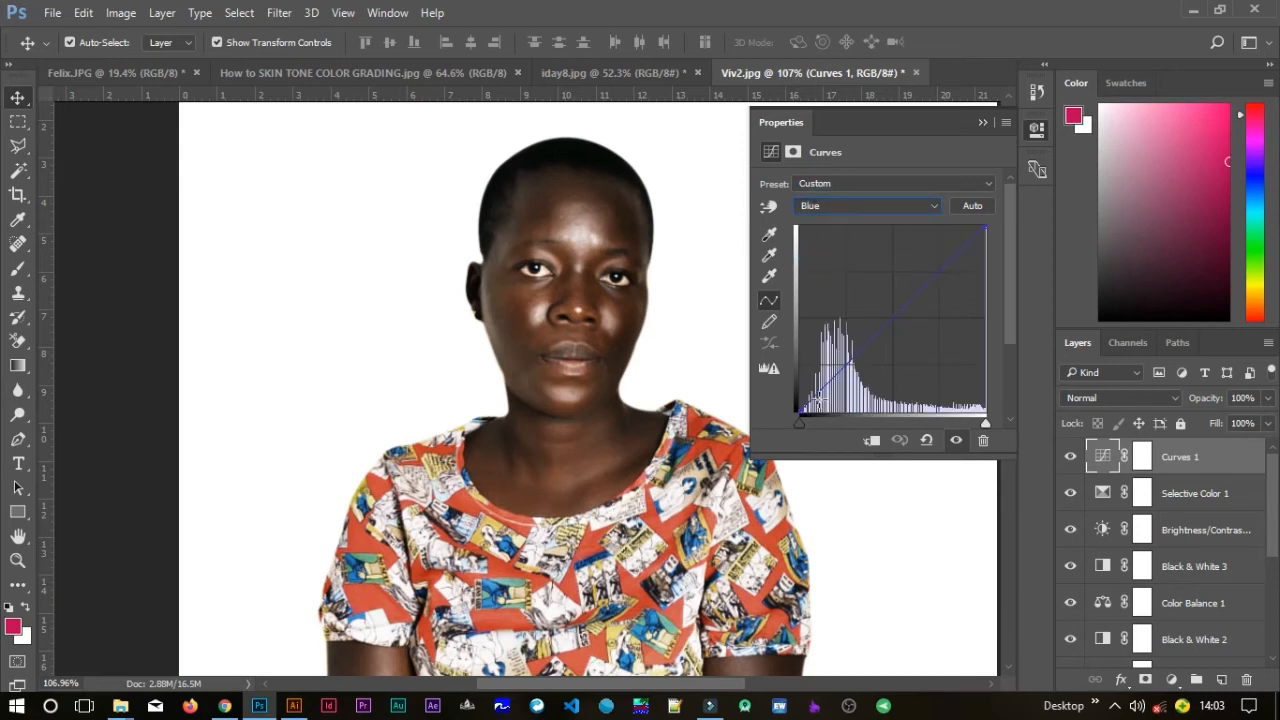
pyautogui.click(811, 398)
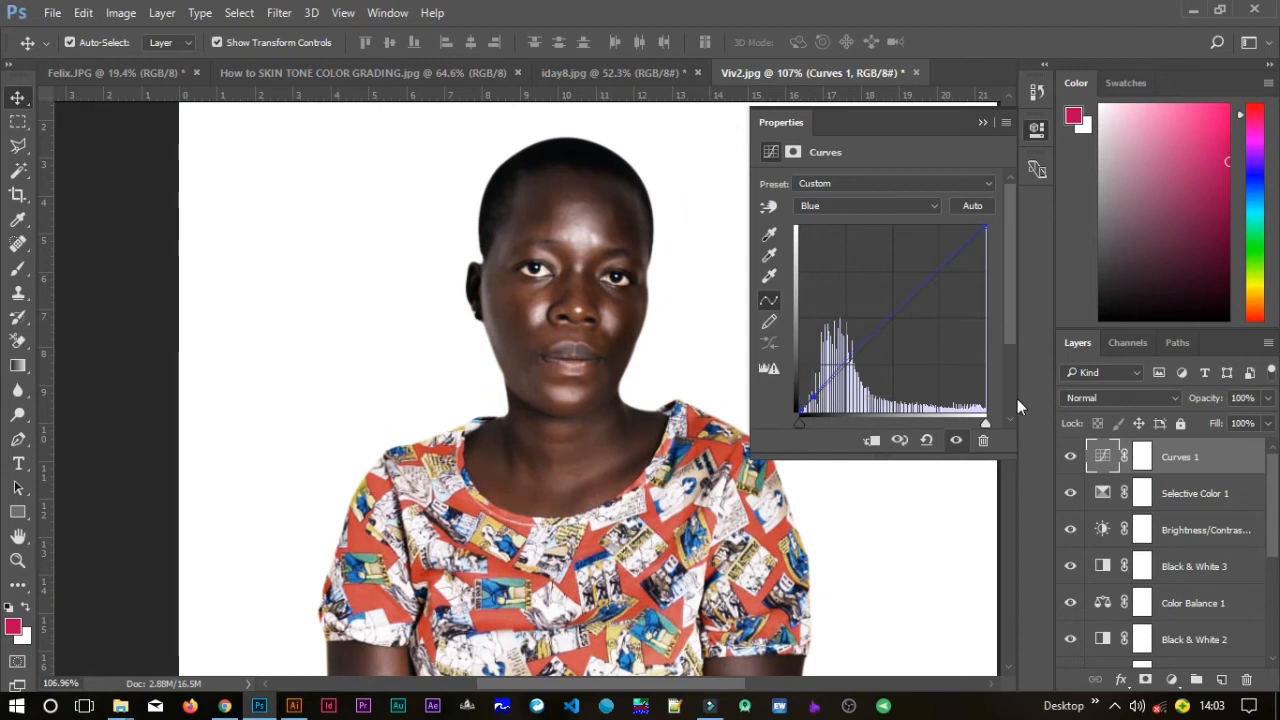
pyautogui.click(947, 264)
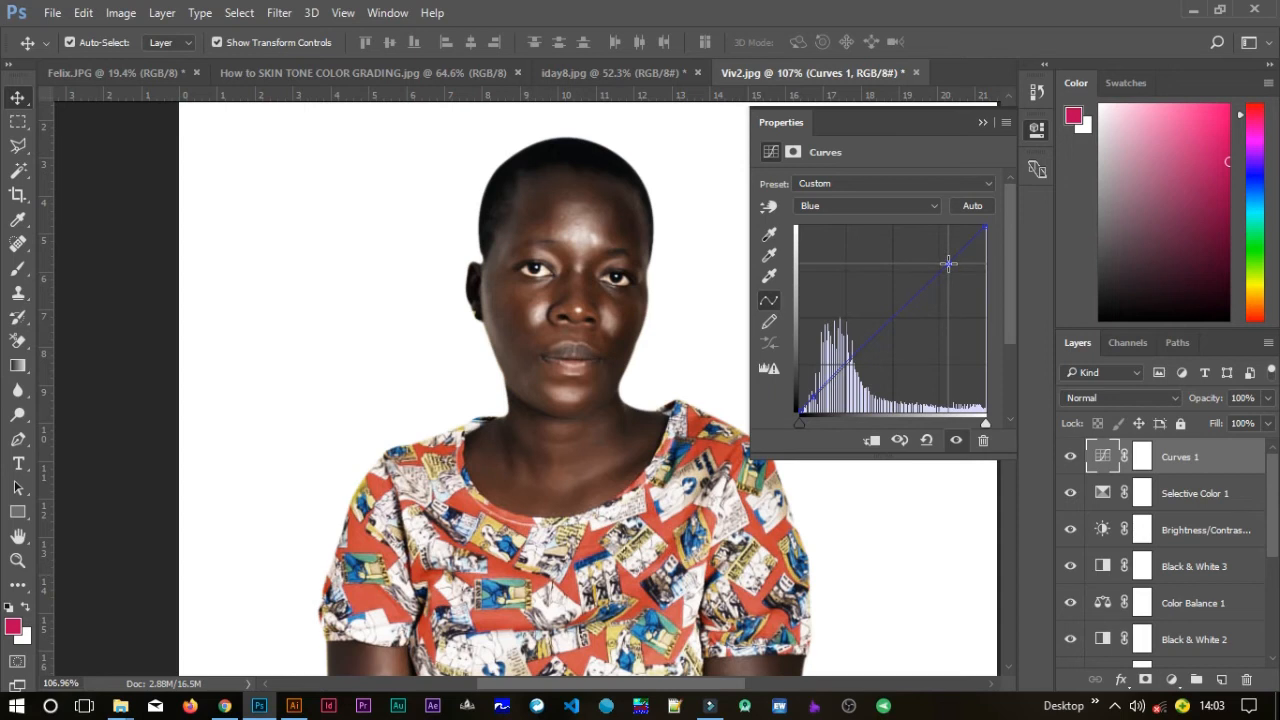
pyautogui.click(981, 122)
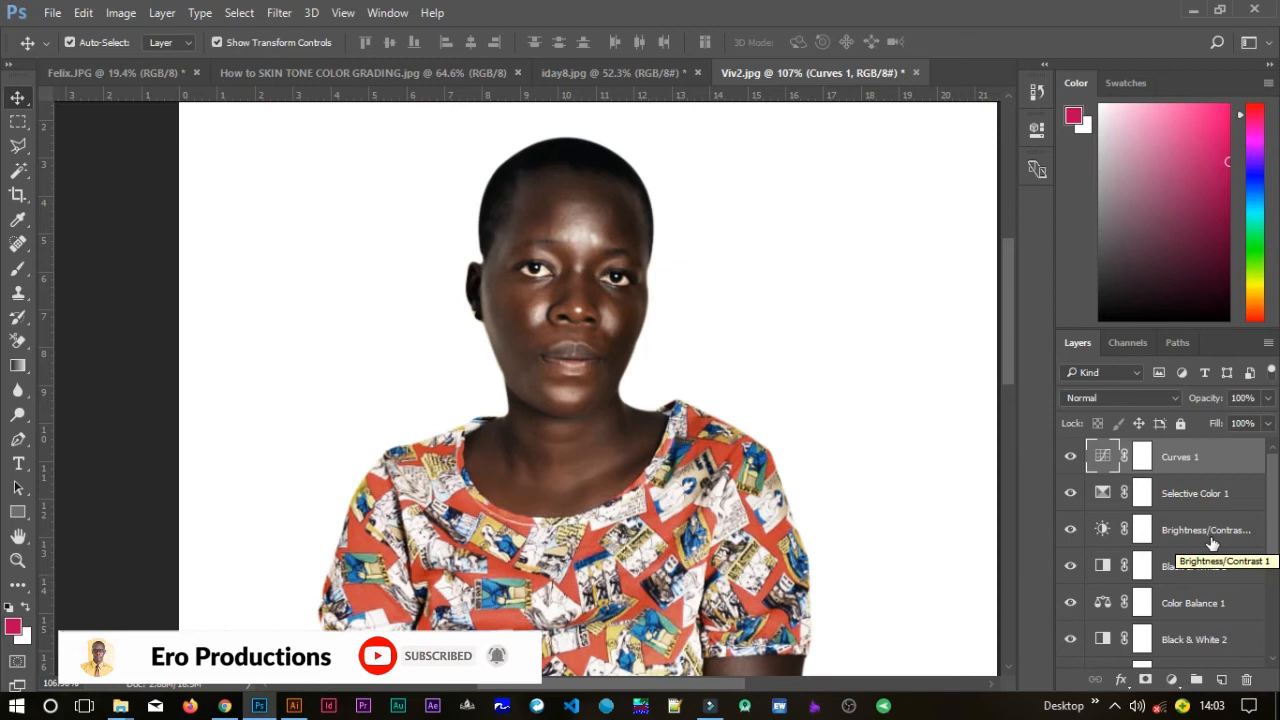
# Add a Levels adjustment layer, move the midtone input to about 0.87, nudge the black point, and close.
pyautogui.click(1174, 680)
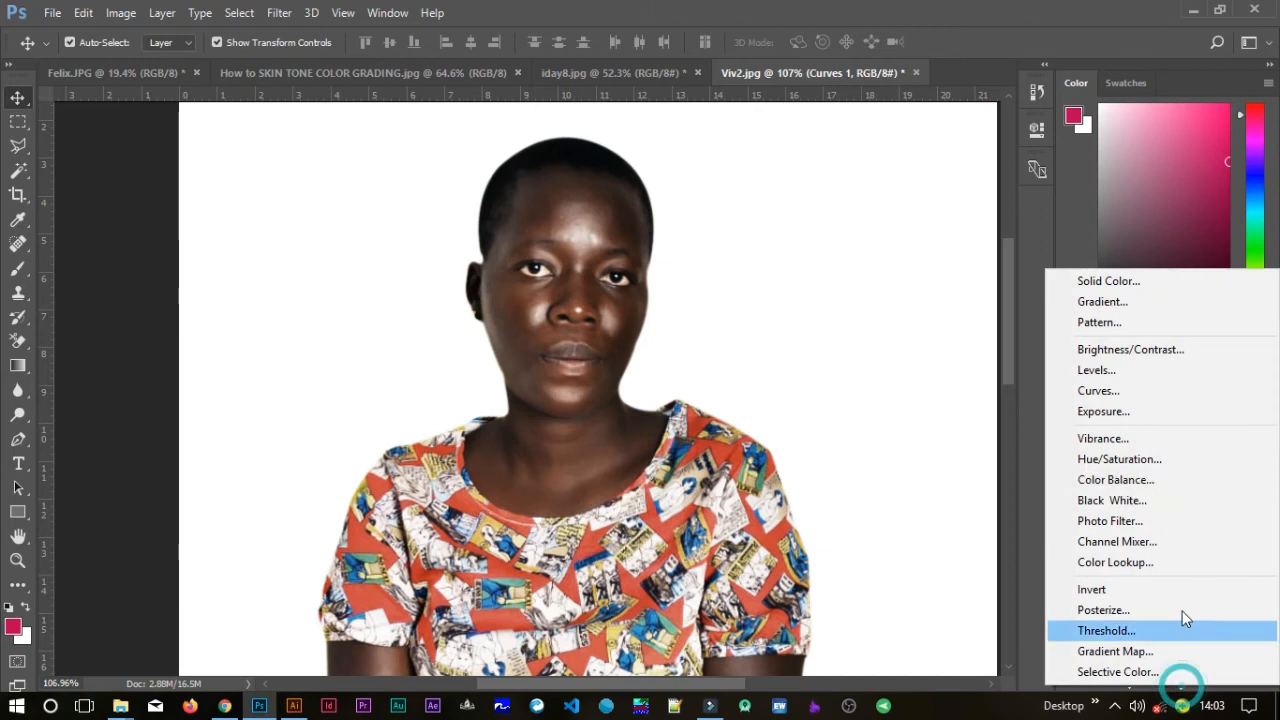
pyautogui.click(1110, 372)
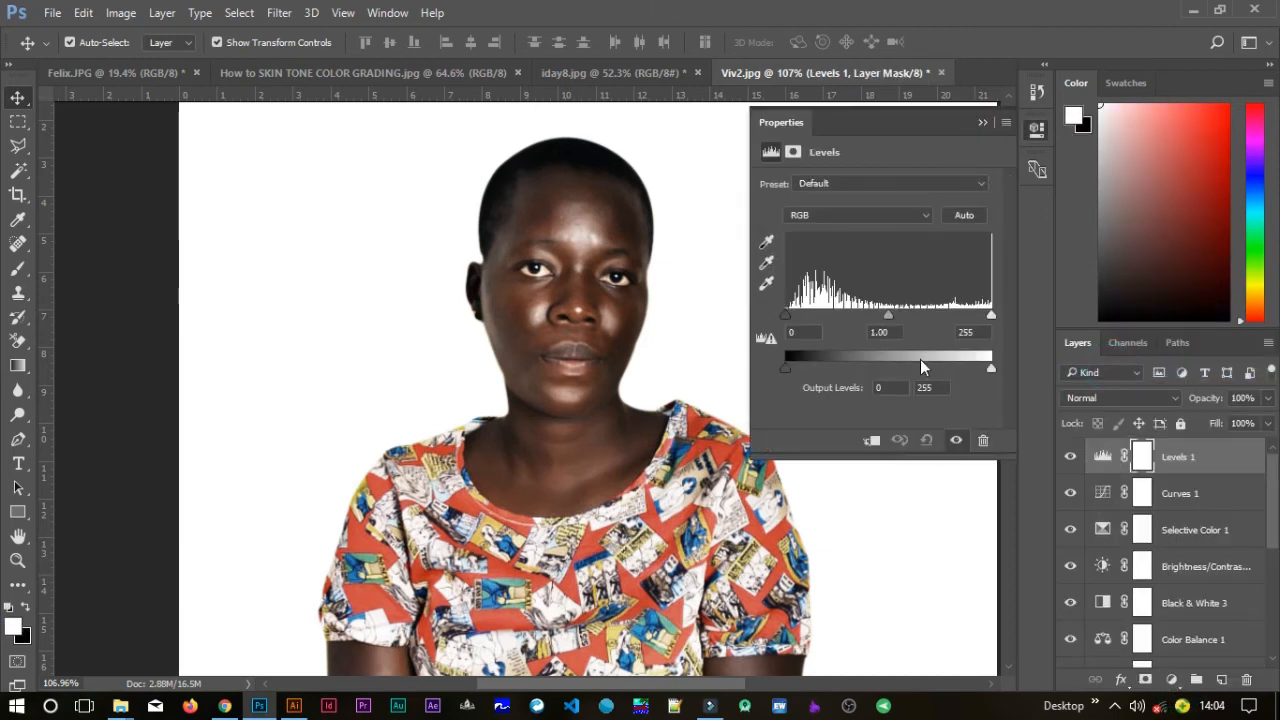
pyautogui.moveTo(888, 316); pyautogui.dragTo(900, 318)
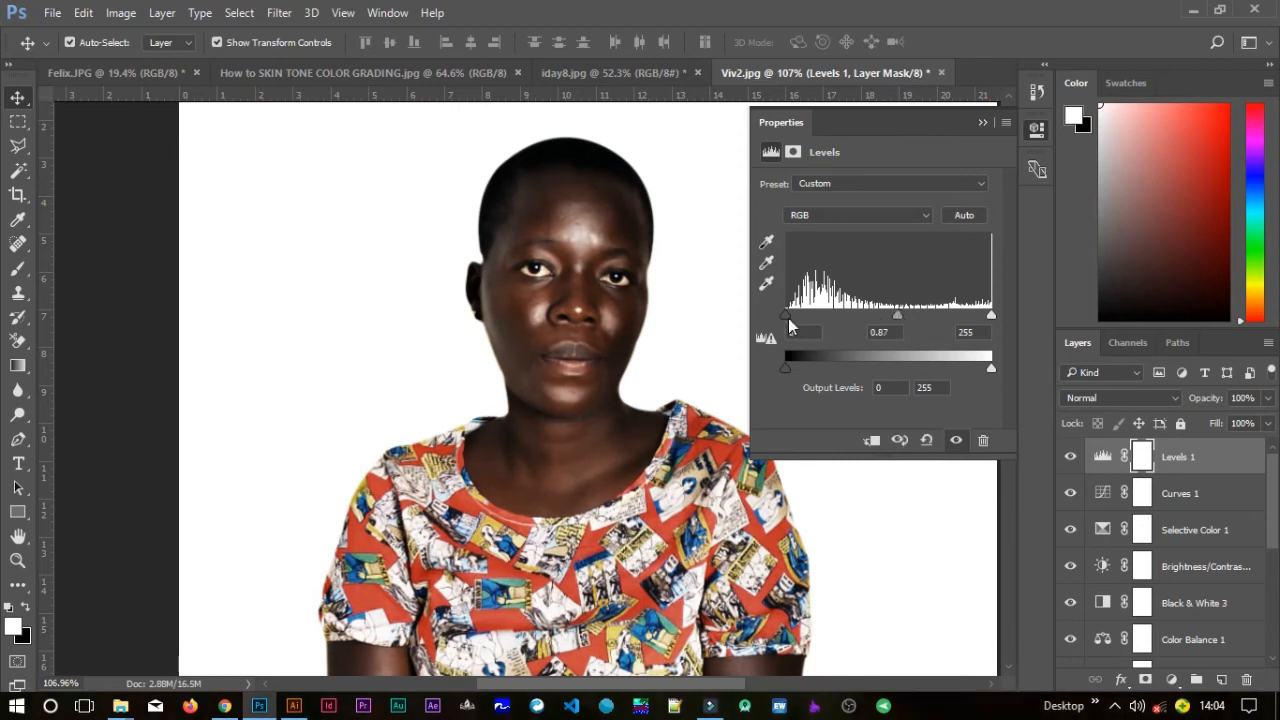
pyautogui.moveTo(786, 318); pyautogui.dragTo(793, 322)
pyautogui.moveTo(792, 322); pyautogui.dragTo(794, 321)
pyautogui.moveTo(897, 314); pyautogui.dragTo(897, 320)
pyautogui.click(984, 121)
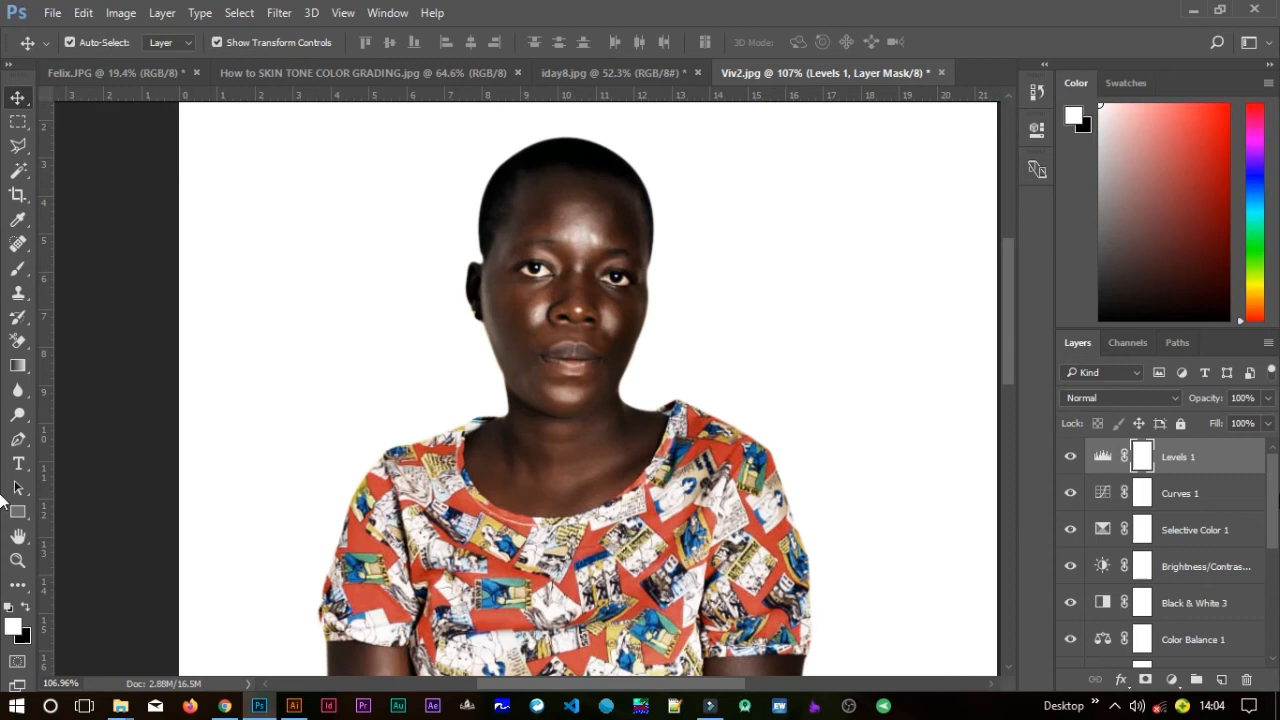
# Group all the adjustment layers into Group 1 and toggle the group's visibility off and on to compare.
pyautogui.scroll(-4, 1270, 560)
pyautogui.scroll(-1, 1272, 570)
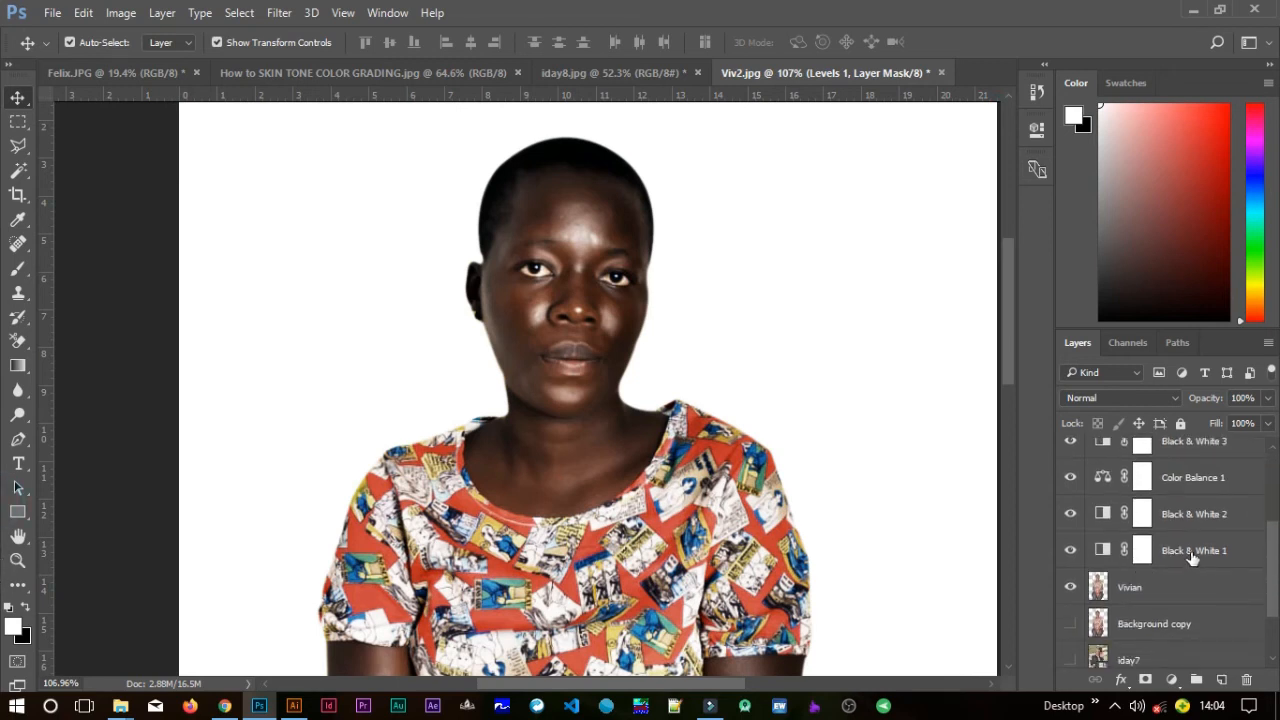
pyautogui.keyDown('shift'); pyautogui.click(1207, 552); pyautogui.keyUp('shift')
pyautogui.hotkey('ctrl', 'g')
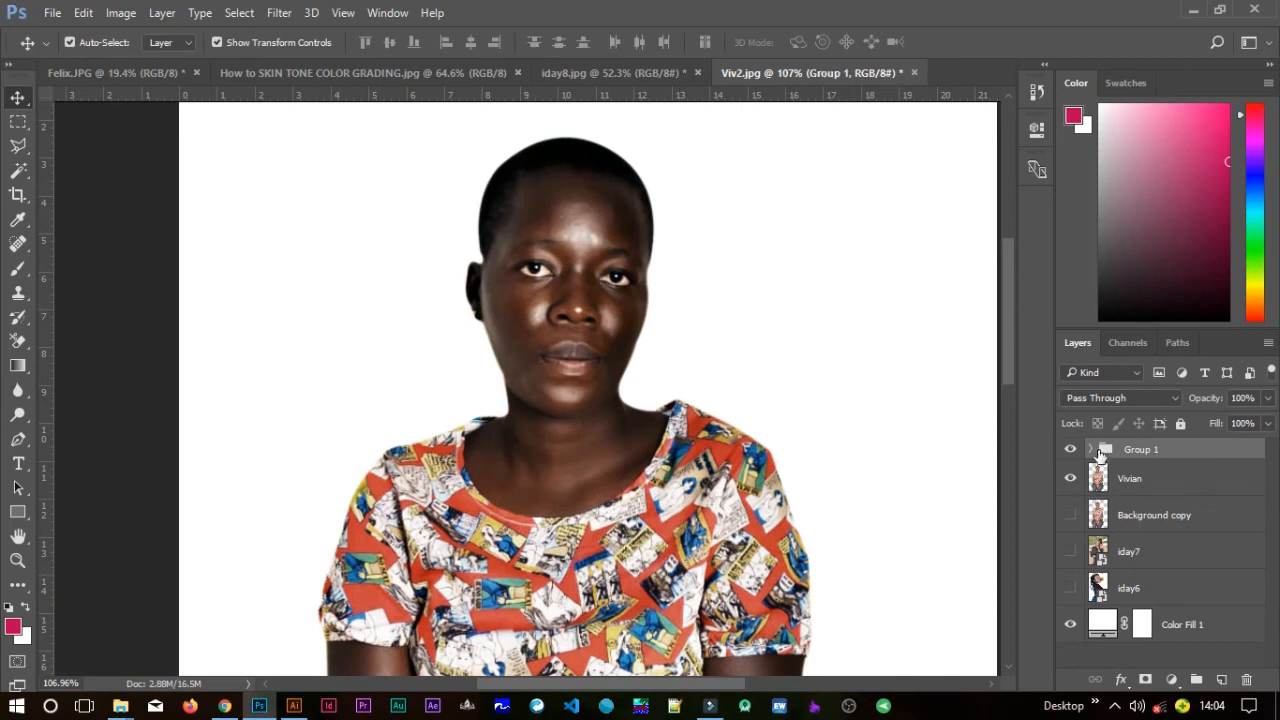
pyautogui.click(1074, 453)
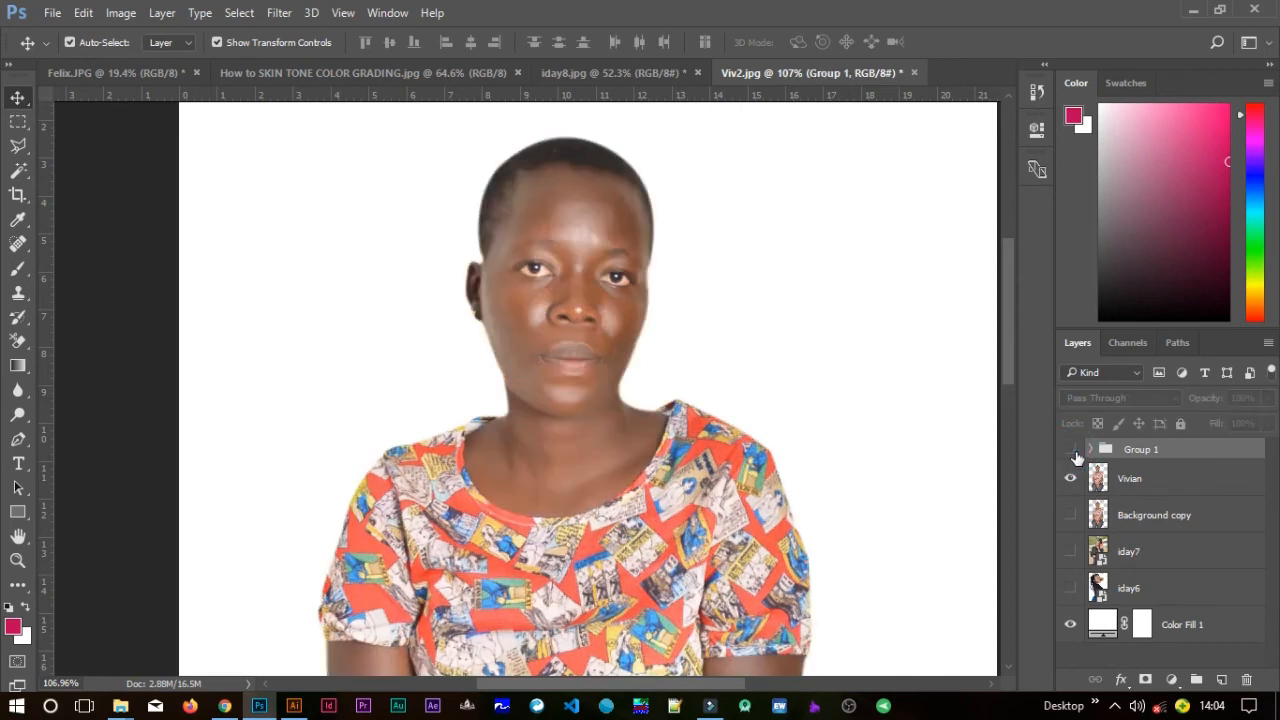
pyautogui.click(1074, 452)
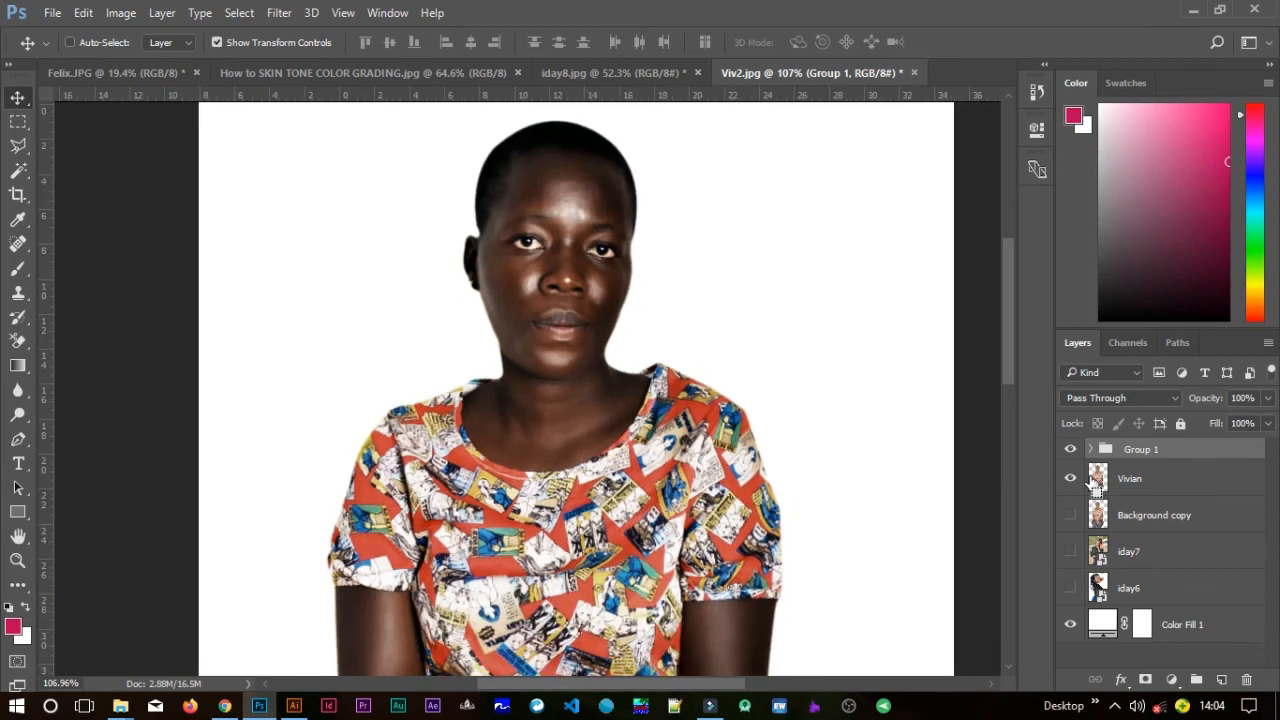
# Fit the canvas on screen, show the iday7 photo instead of Vivian, and toggle Group 1 to compare the grade on it.
pyautogui.hotkey('ctrl', '0')
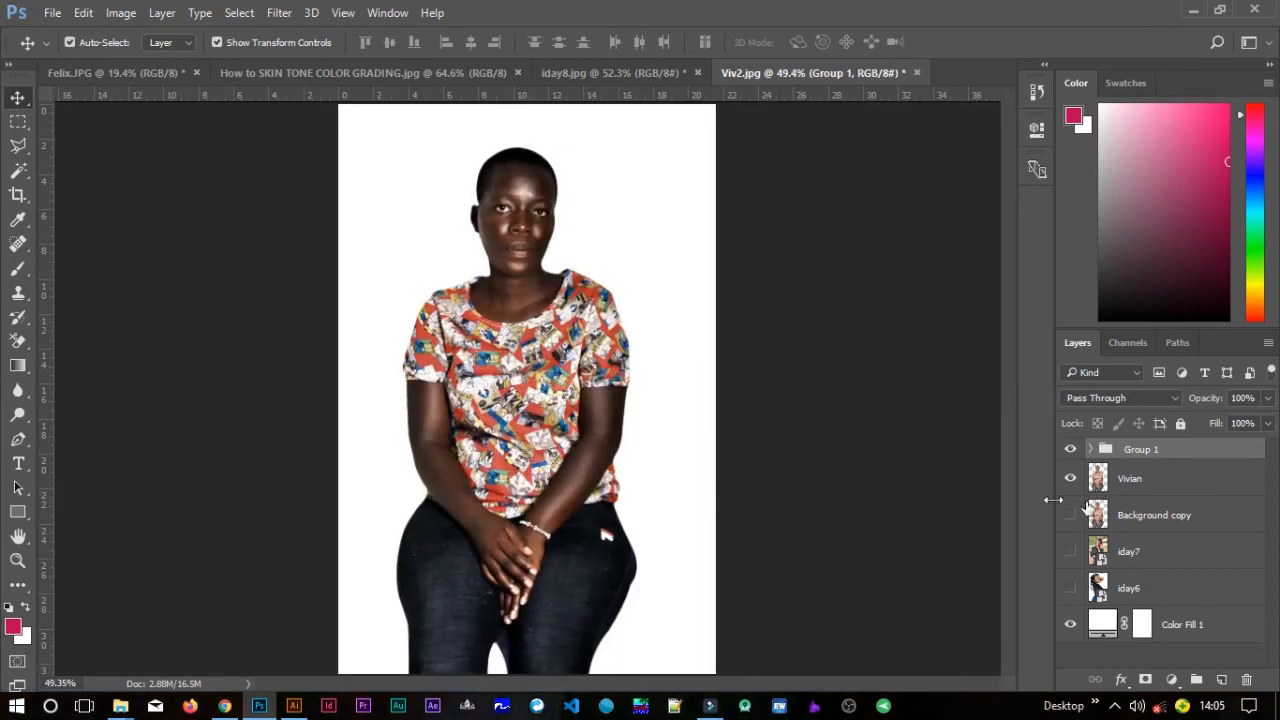
pyautogui.click(1069, 478)
pyautogui.click(1070, 551)
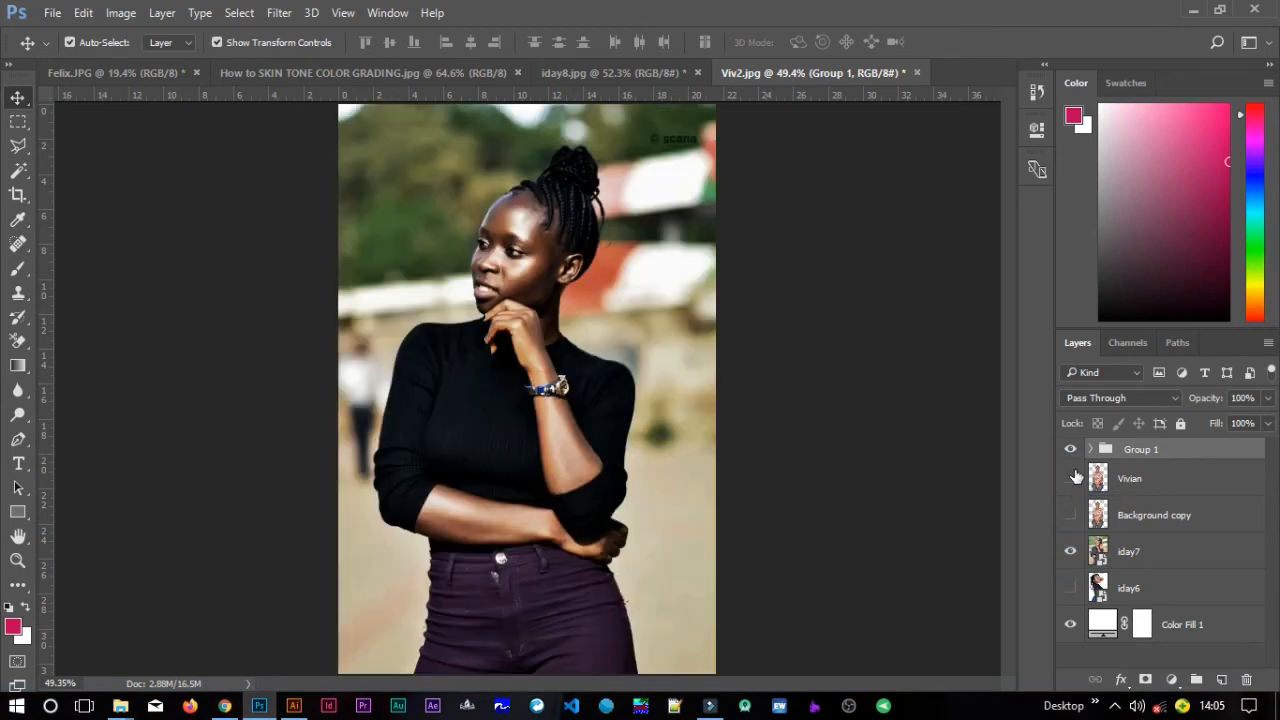
pyautogui.click(1070, 449)
pyautogui.click(1072, 451)
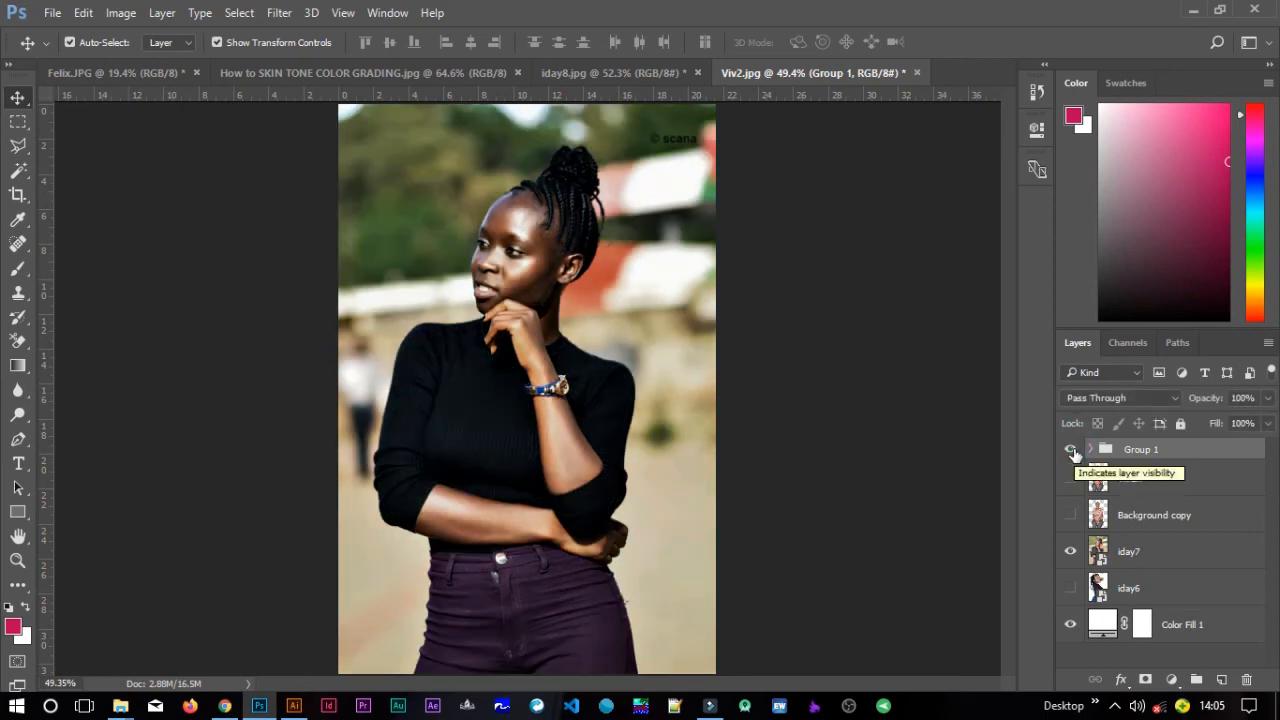
pyautogui.click(1070, 551)
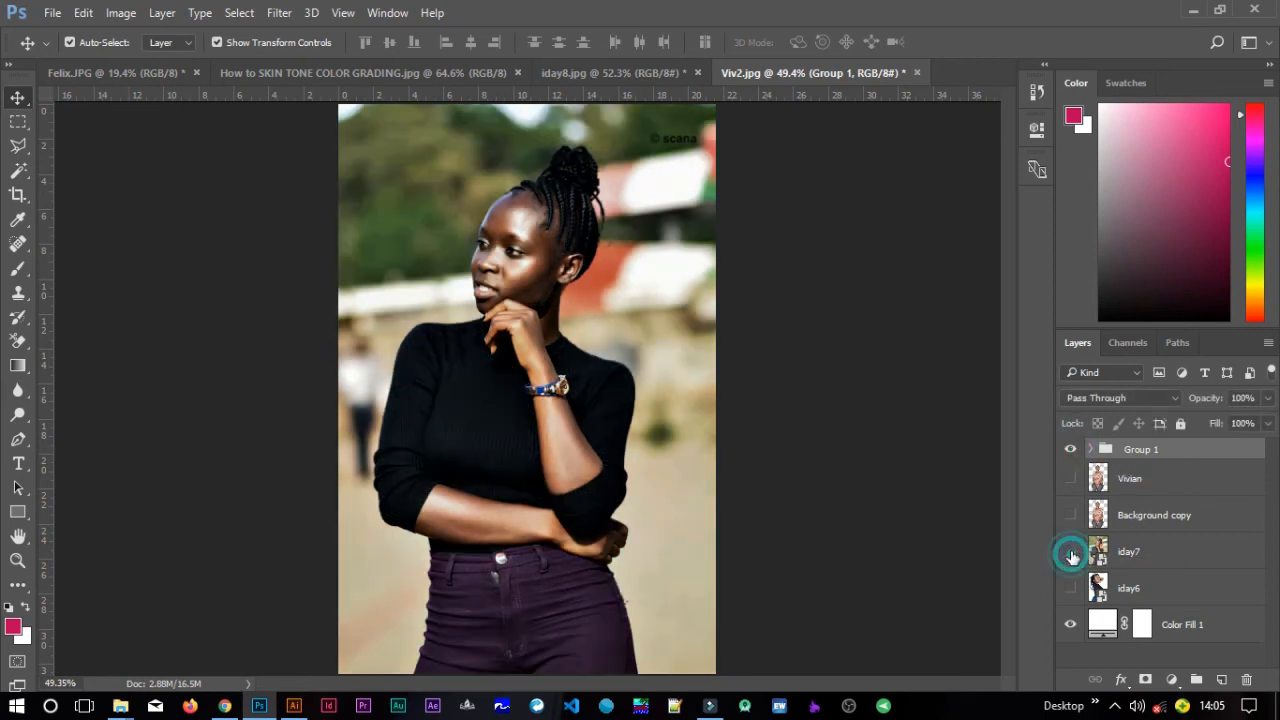
# Show the iday6 photo, toggle Group 1 to compare the grade, and restore the Vivian layer as the only visible photo.
pyautogui.click(1070, 588)
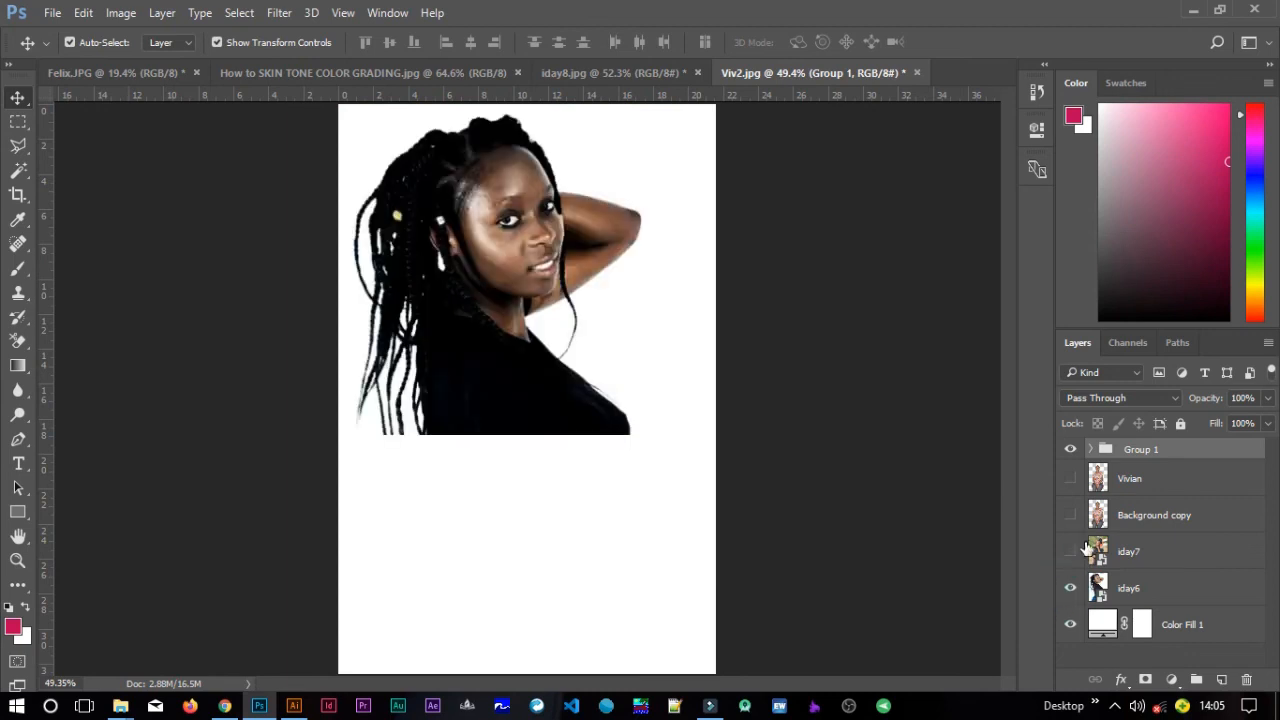
pyautogui.click(1069, 454)
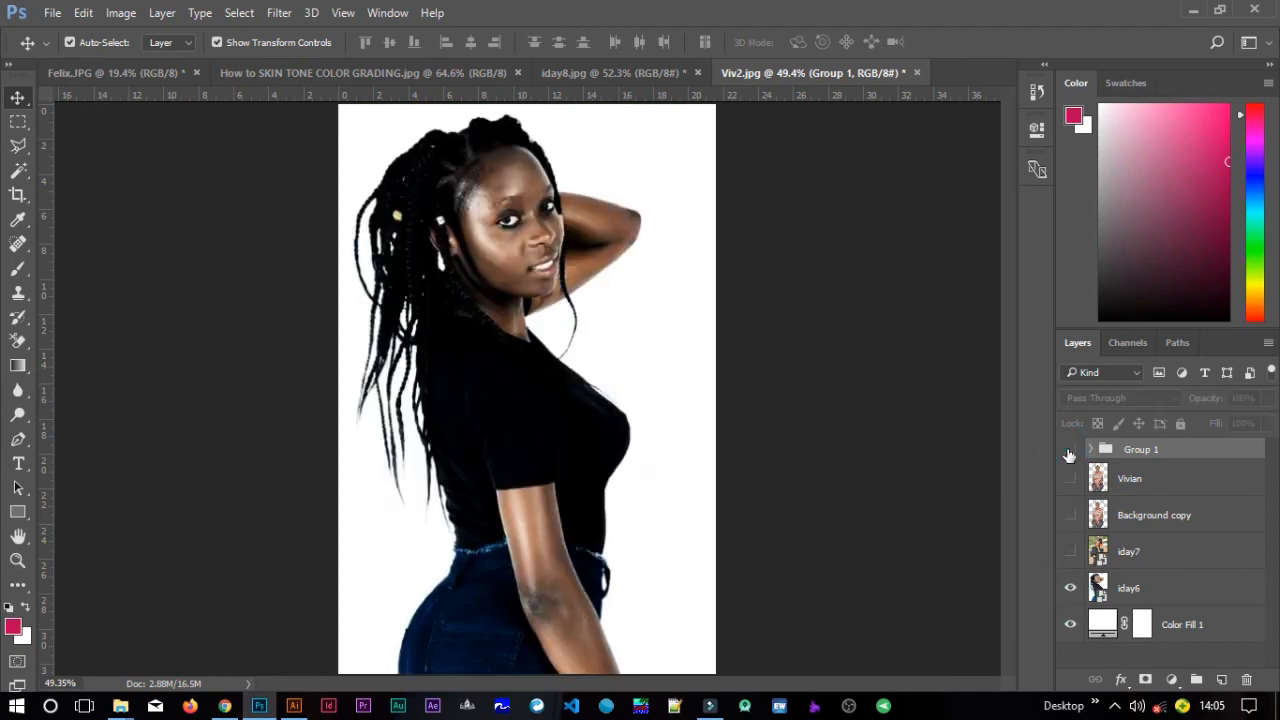
pyautogui.click(1069, 452)
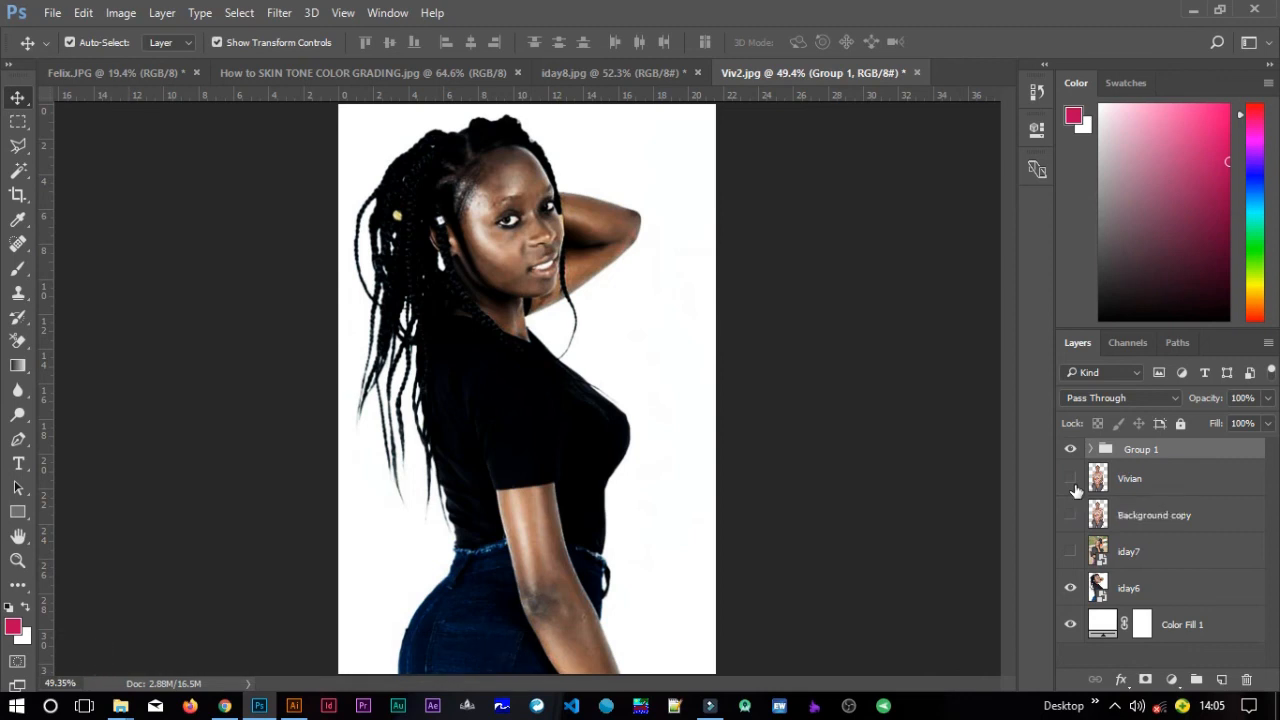
pyautogui.click(1070, 479)
pyautogui.click(1070, 588)
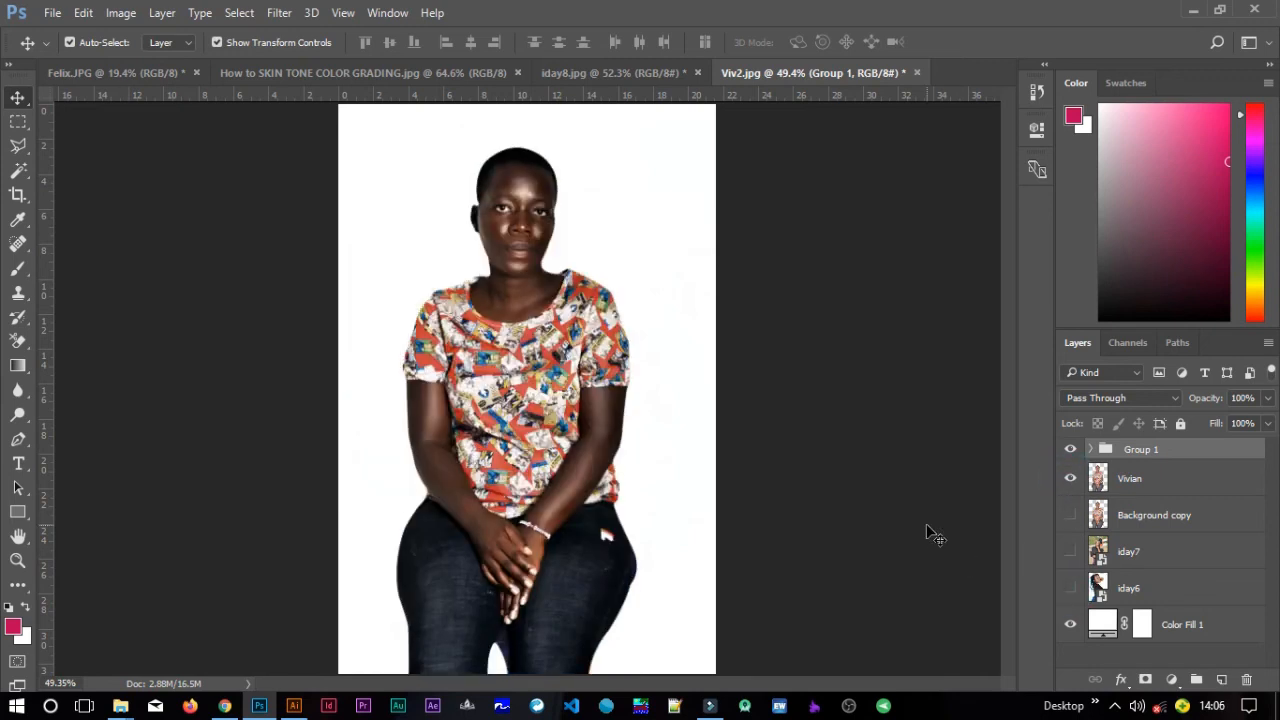